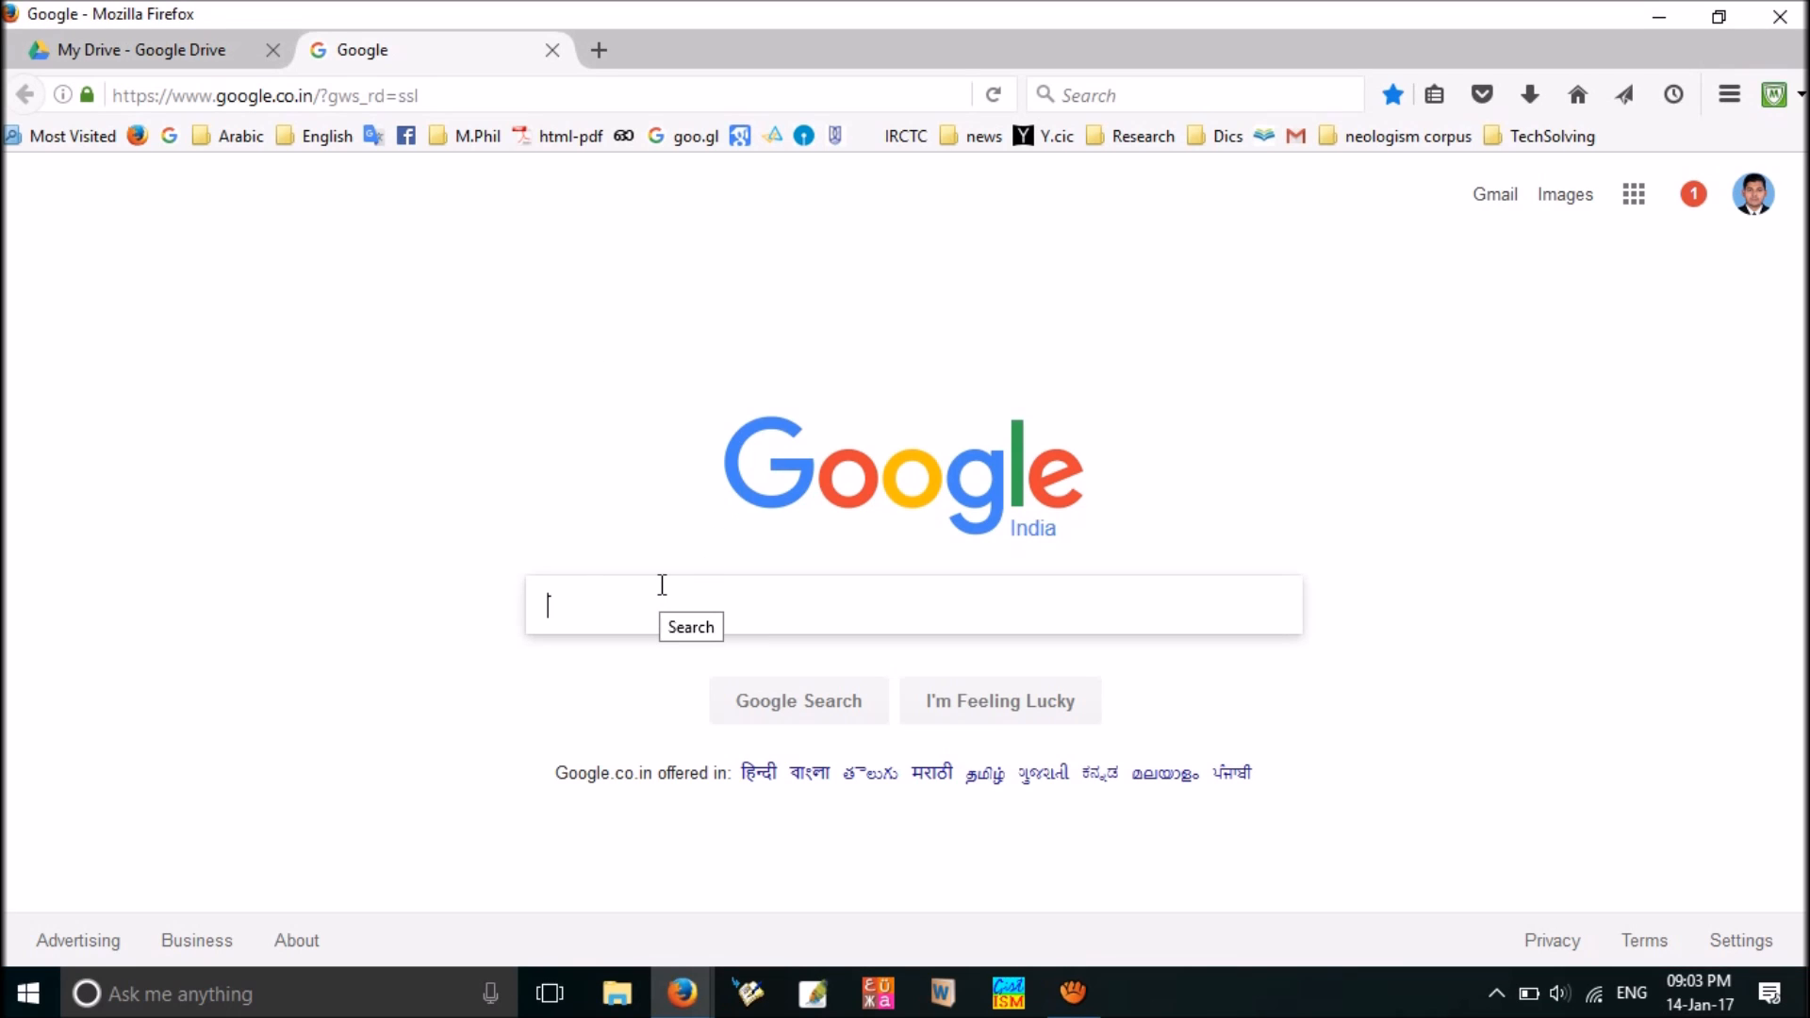
pyautogui.write('pdf')
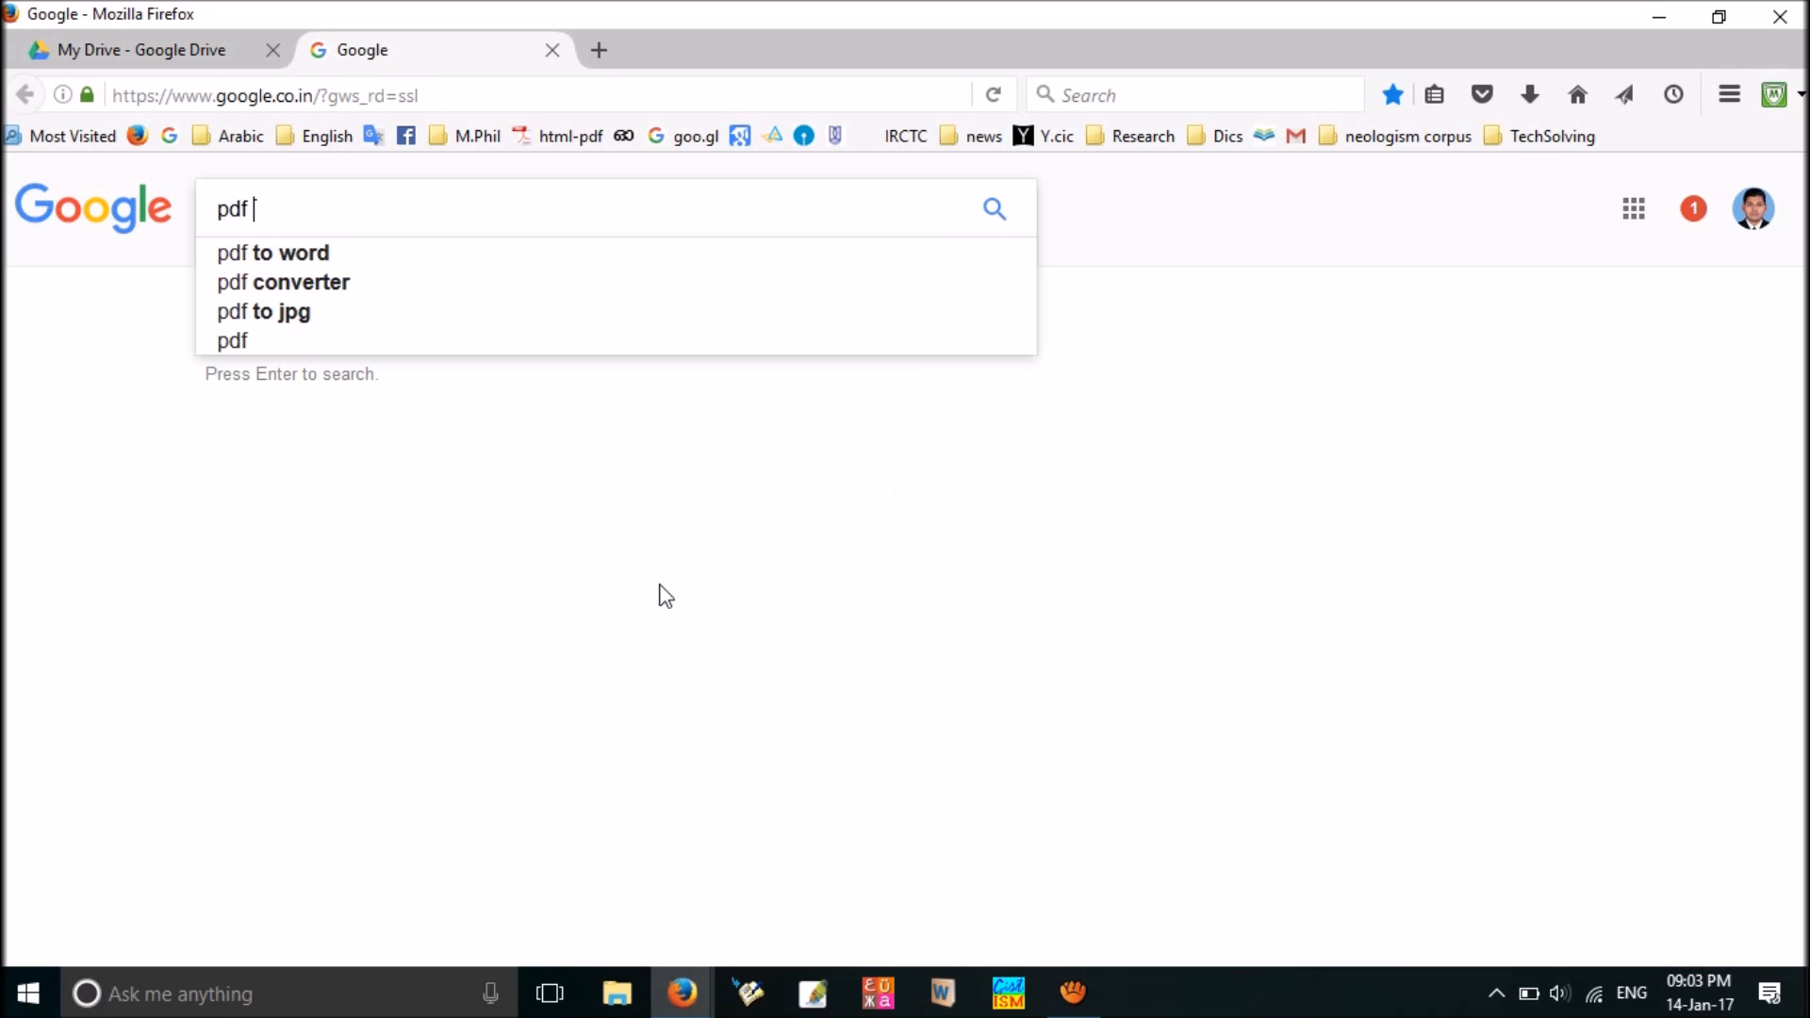
# Search Google for 'pdf to word' and open pdftoword.com in a background tab.
pyautogui.click(301, 263)
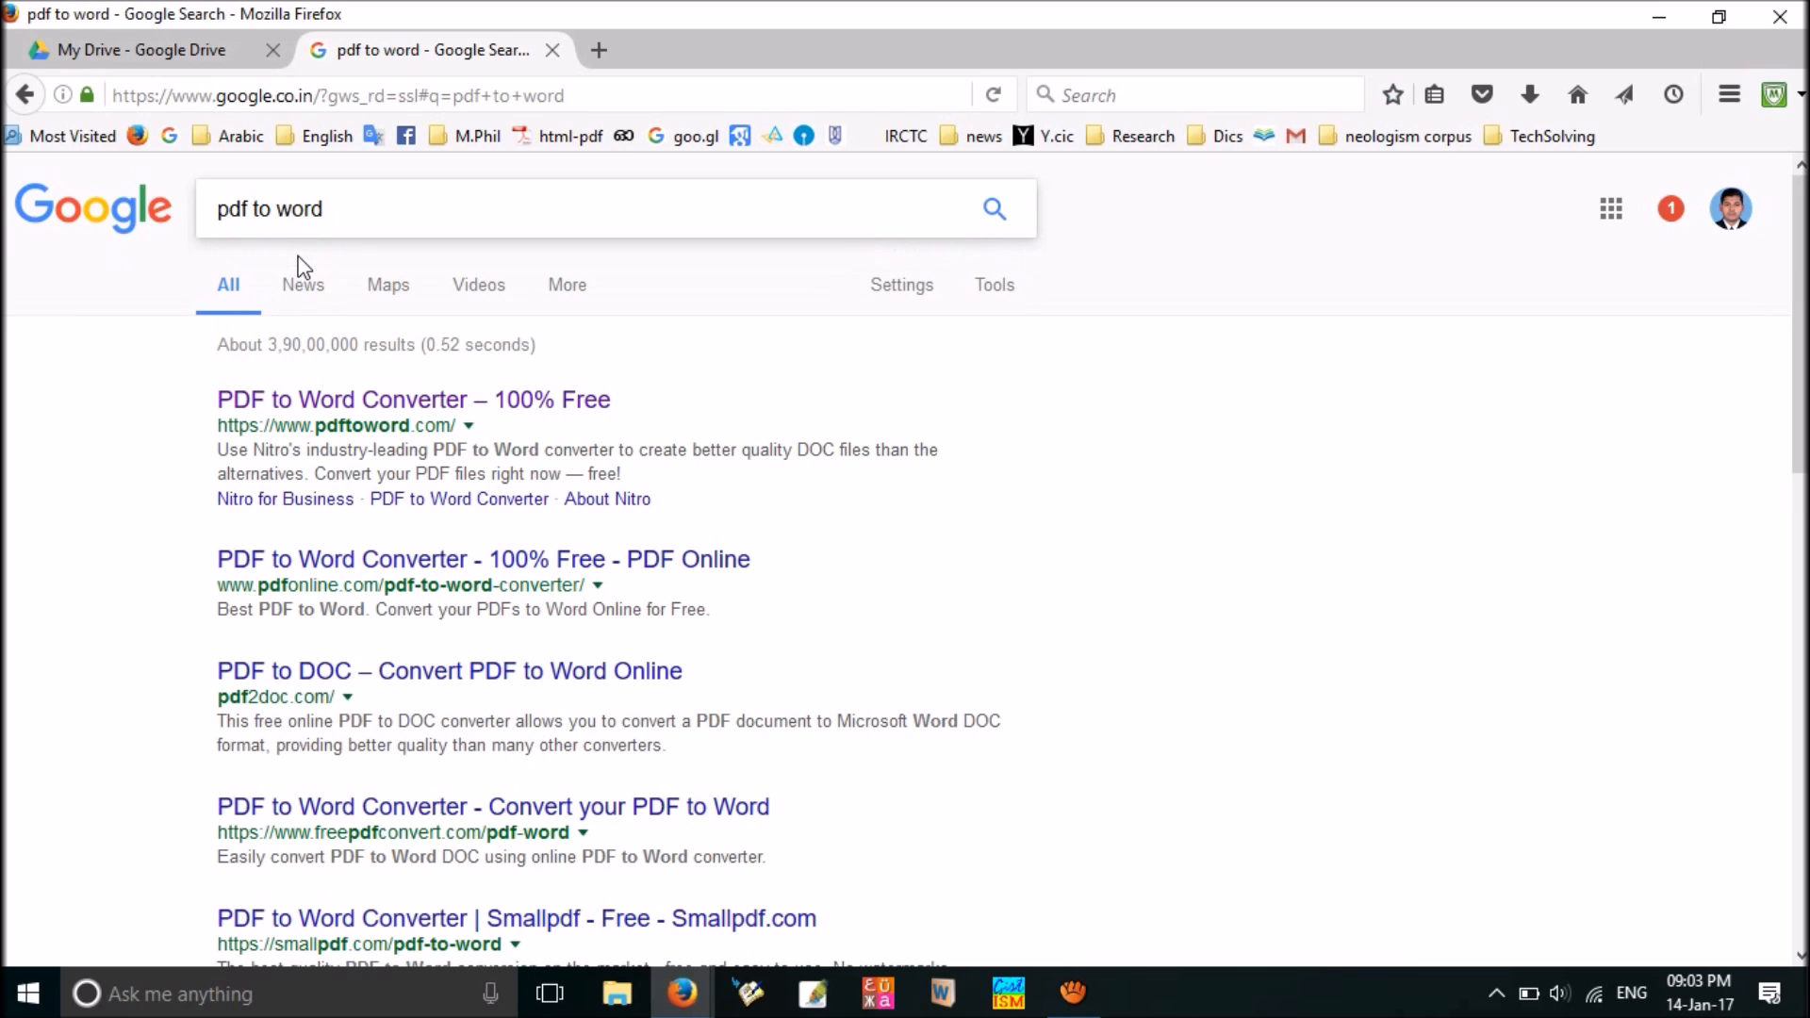
pyautogui.middleClick(316, 401)
pyautogui.scroll(-1, 315, 406)
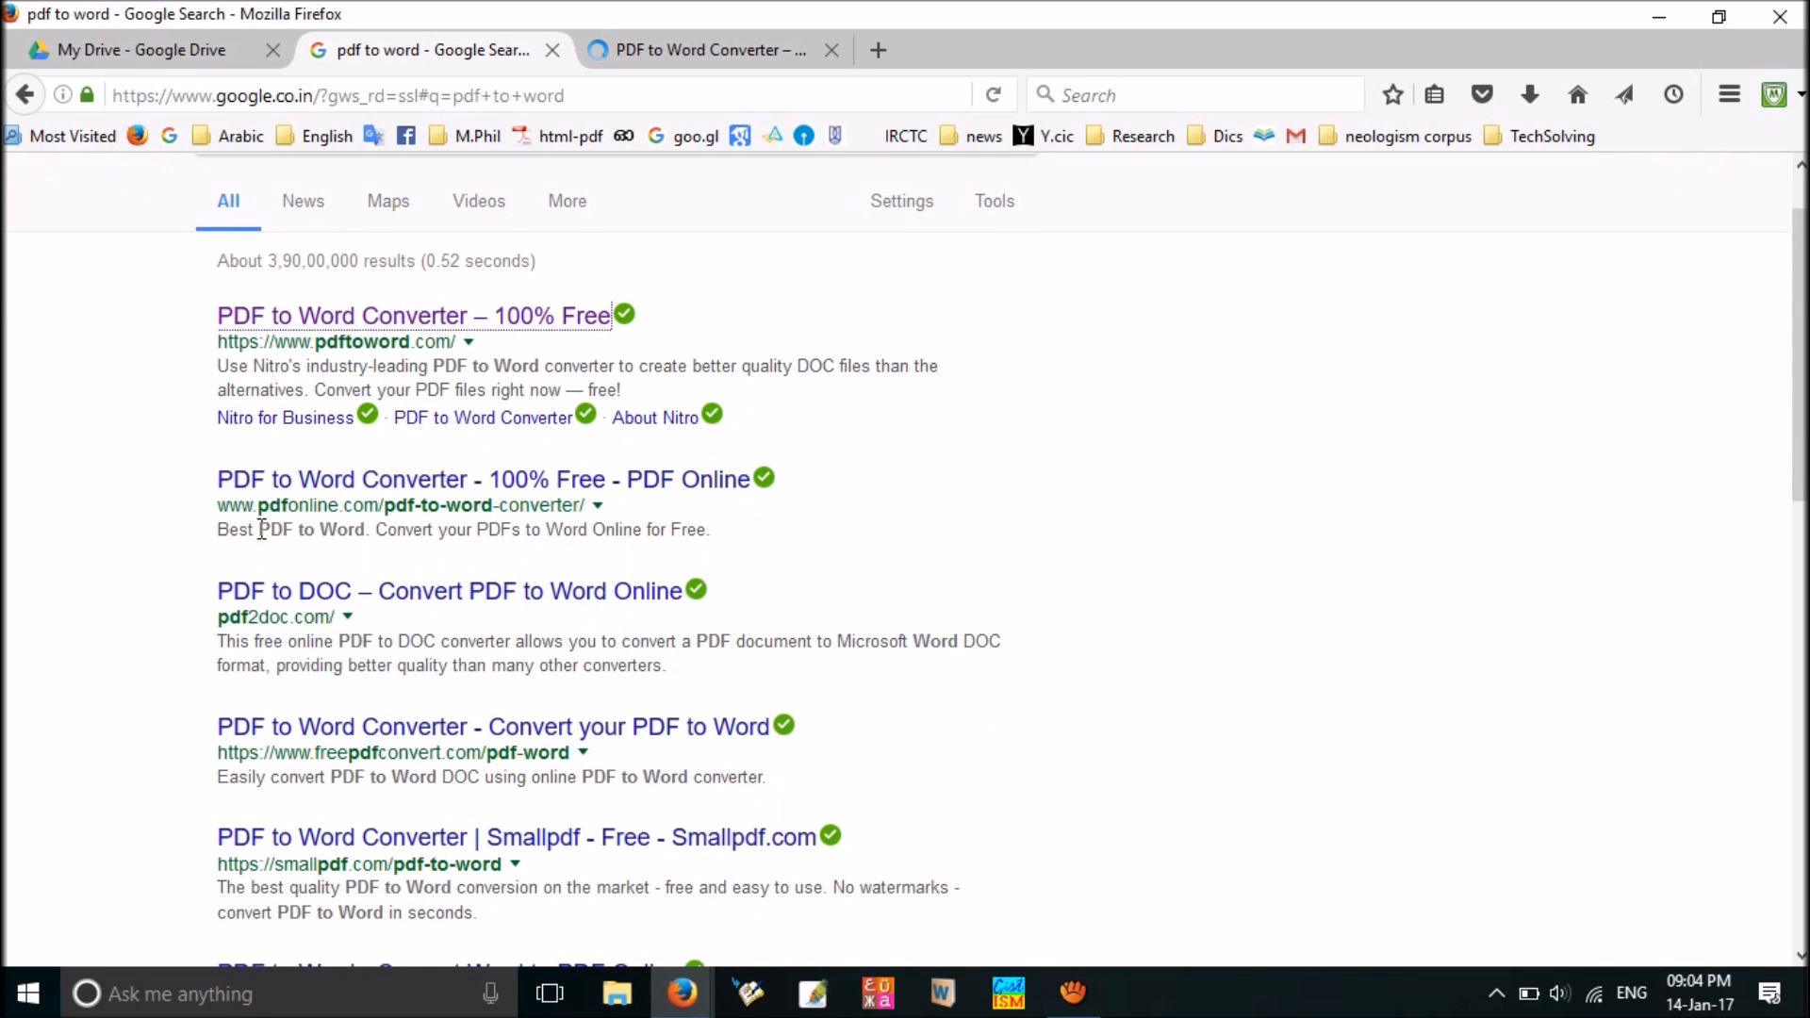
pyautogui.scroll(-1, 354, 524)
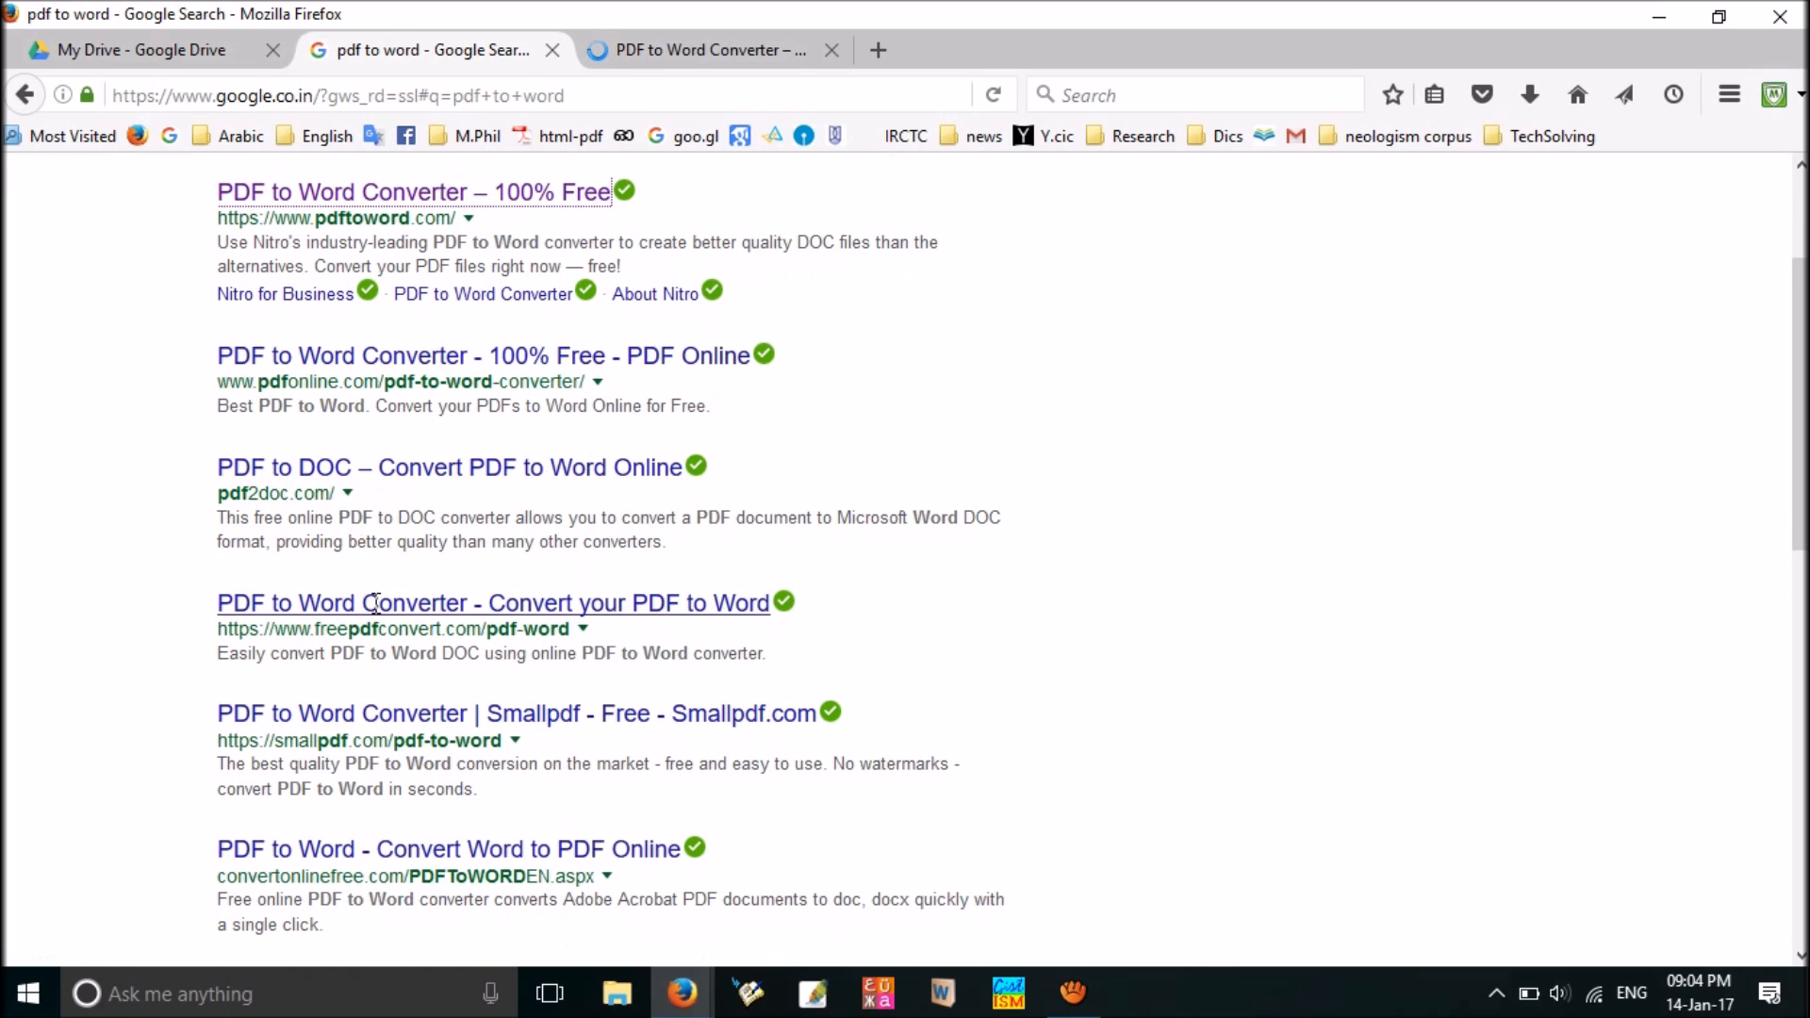
pyautogui.scroll(-1, 377, 611)
pyautogui.scroll(-1, 376, 611)
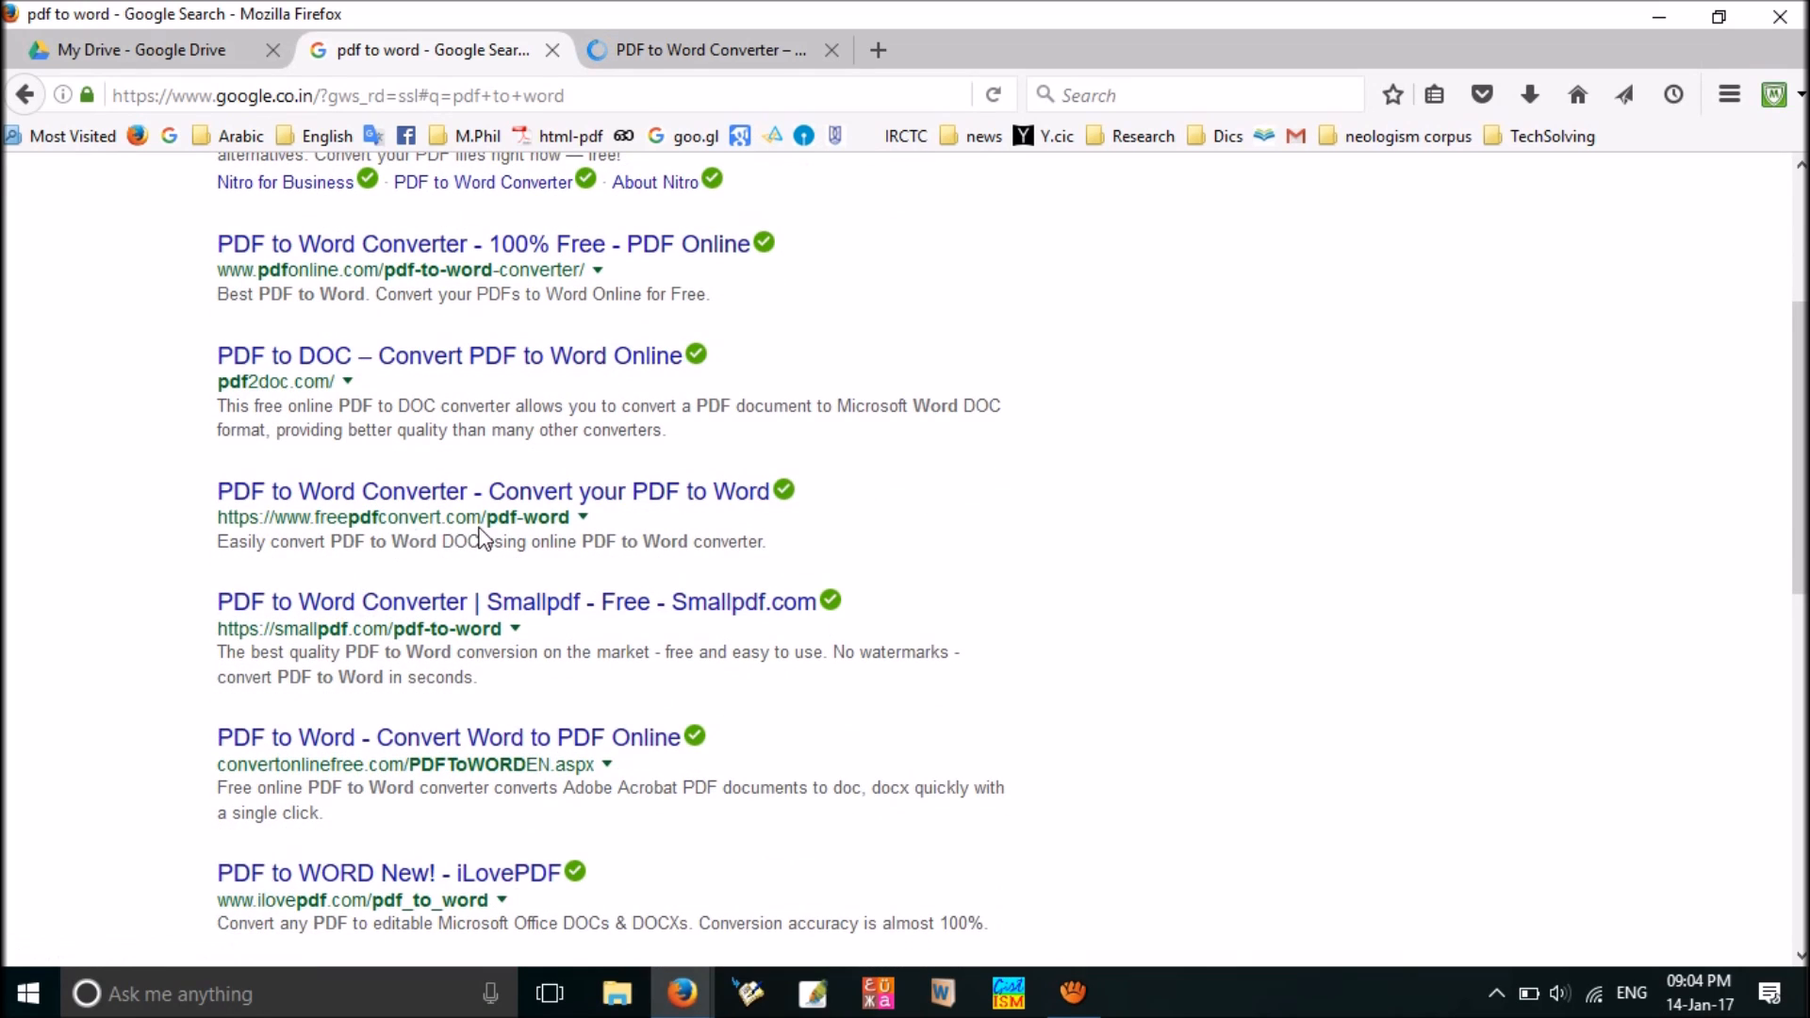
pyautogui.scroll(4, 467, 404)
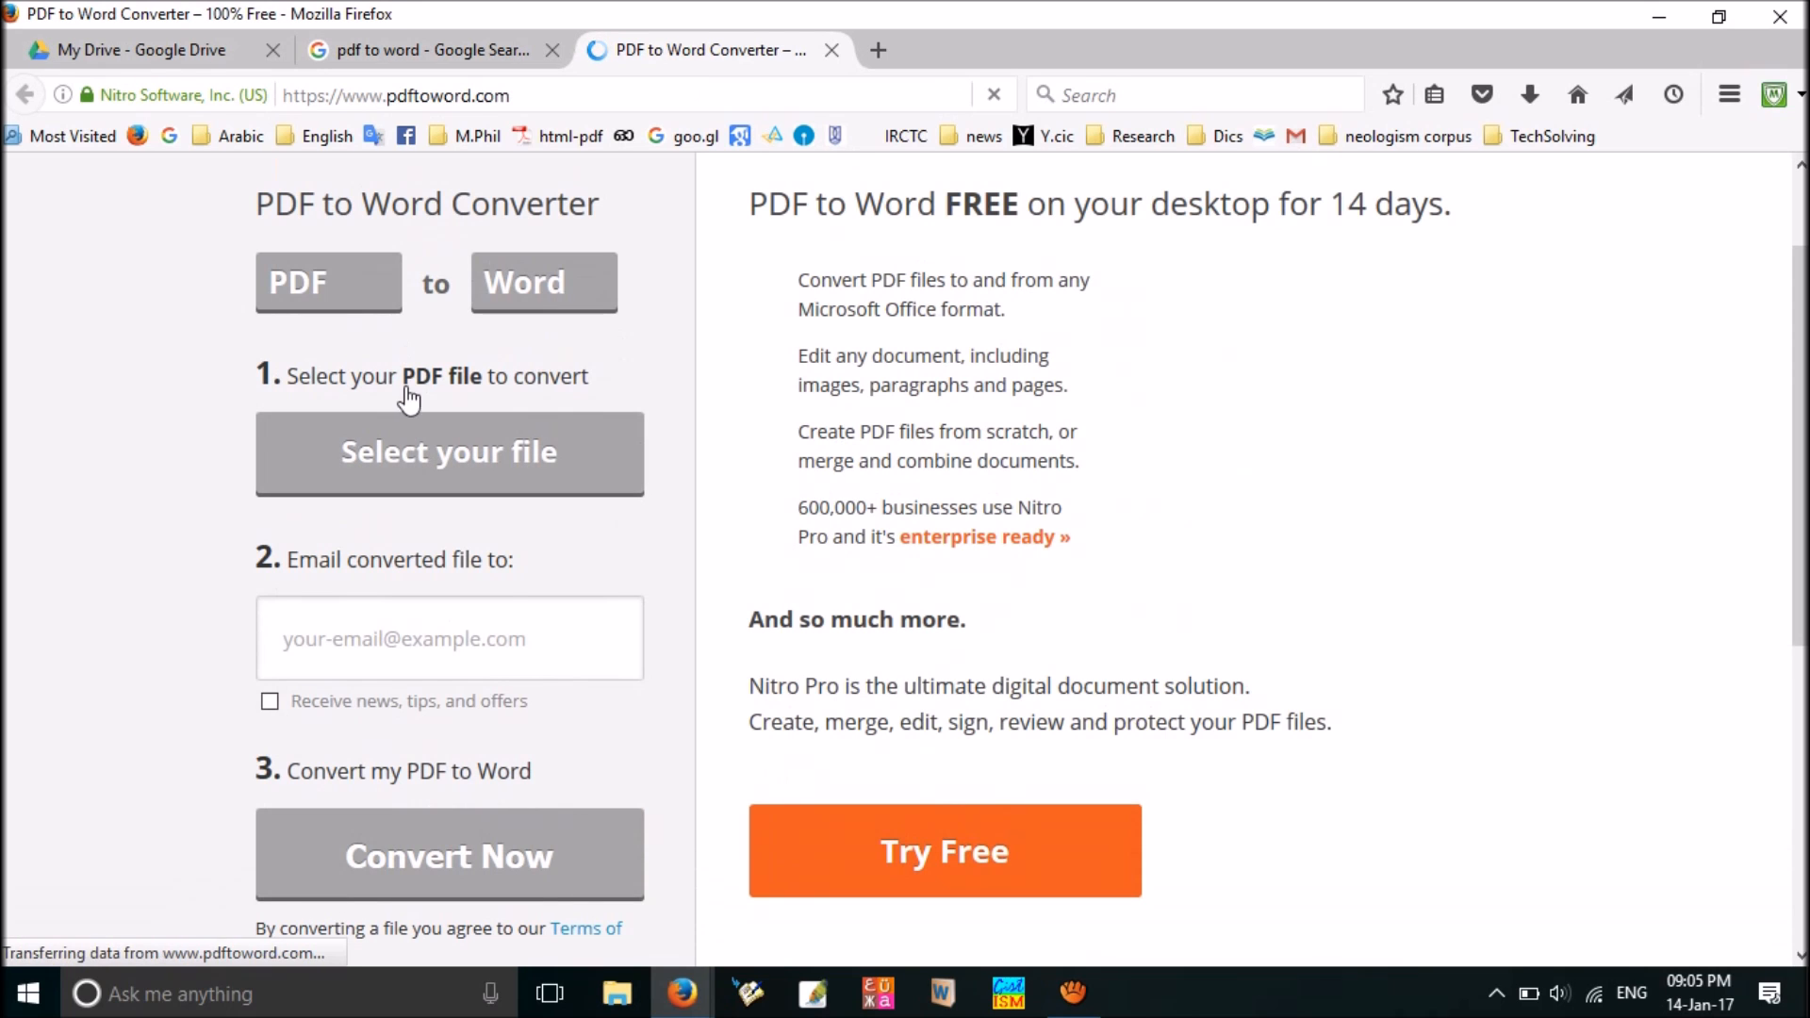
pyautogui.click(439, 465)
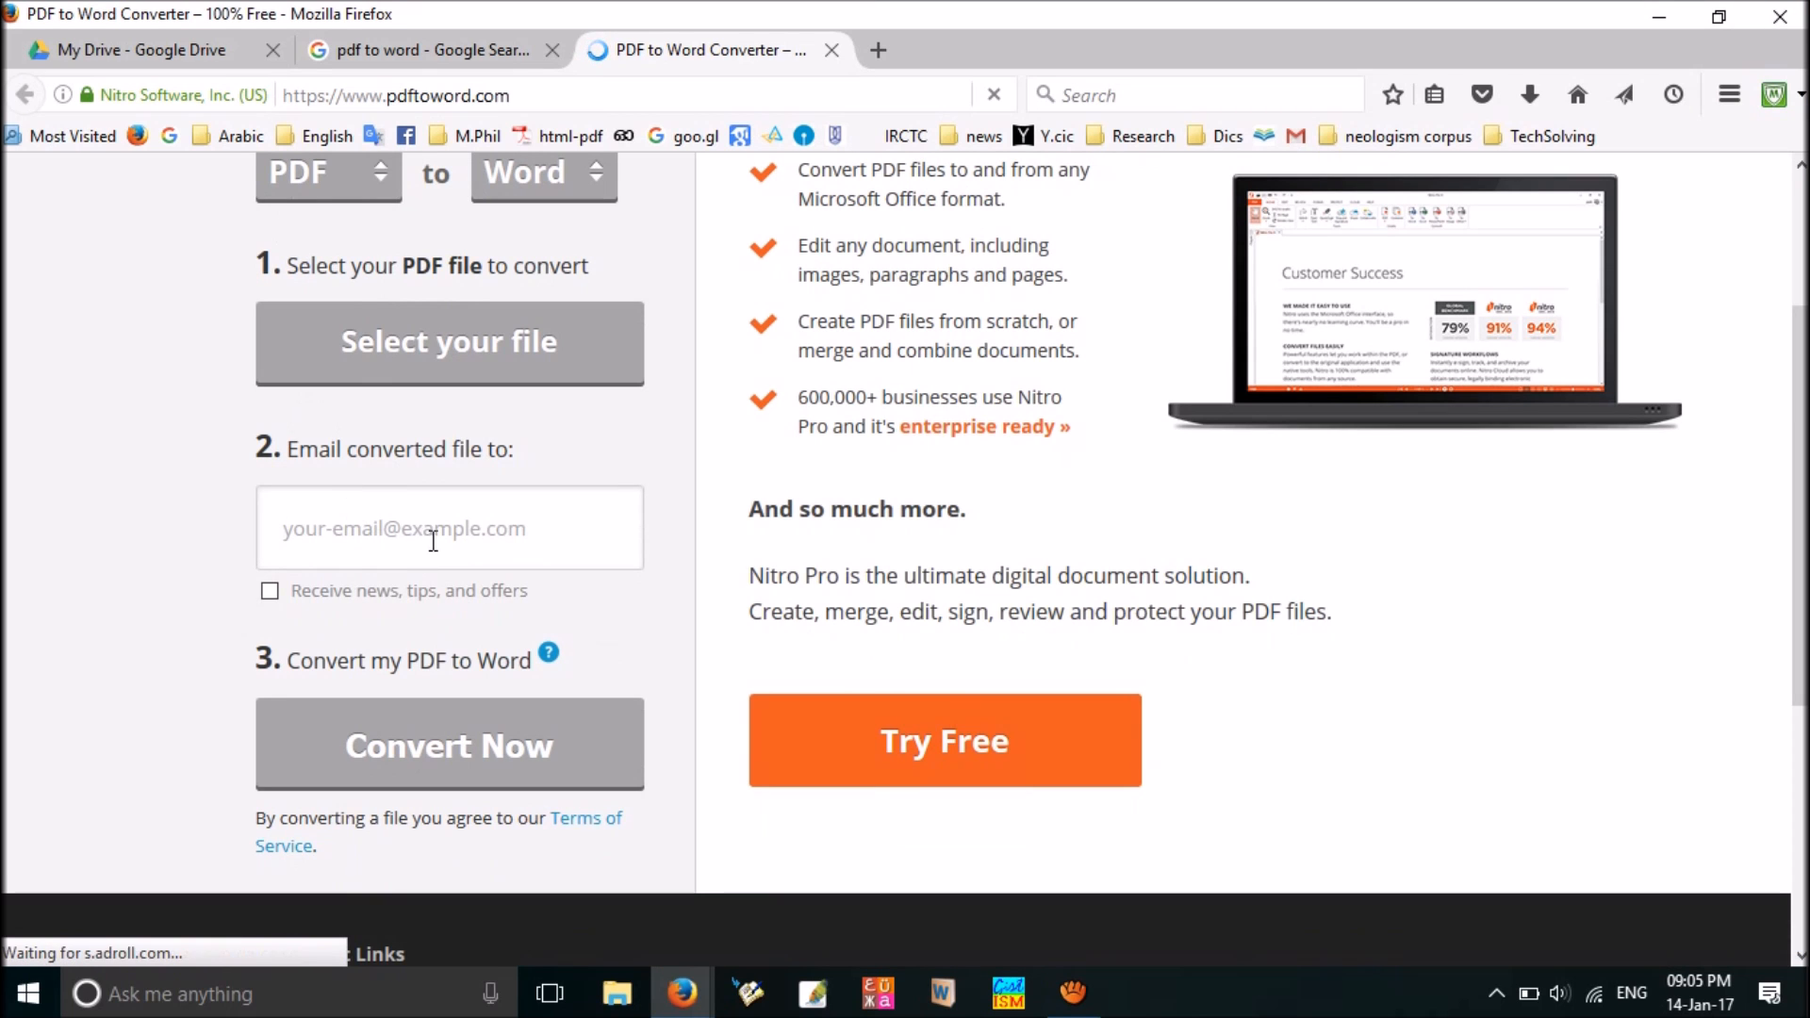
pyautogui.scroll(-2, 347, 509)
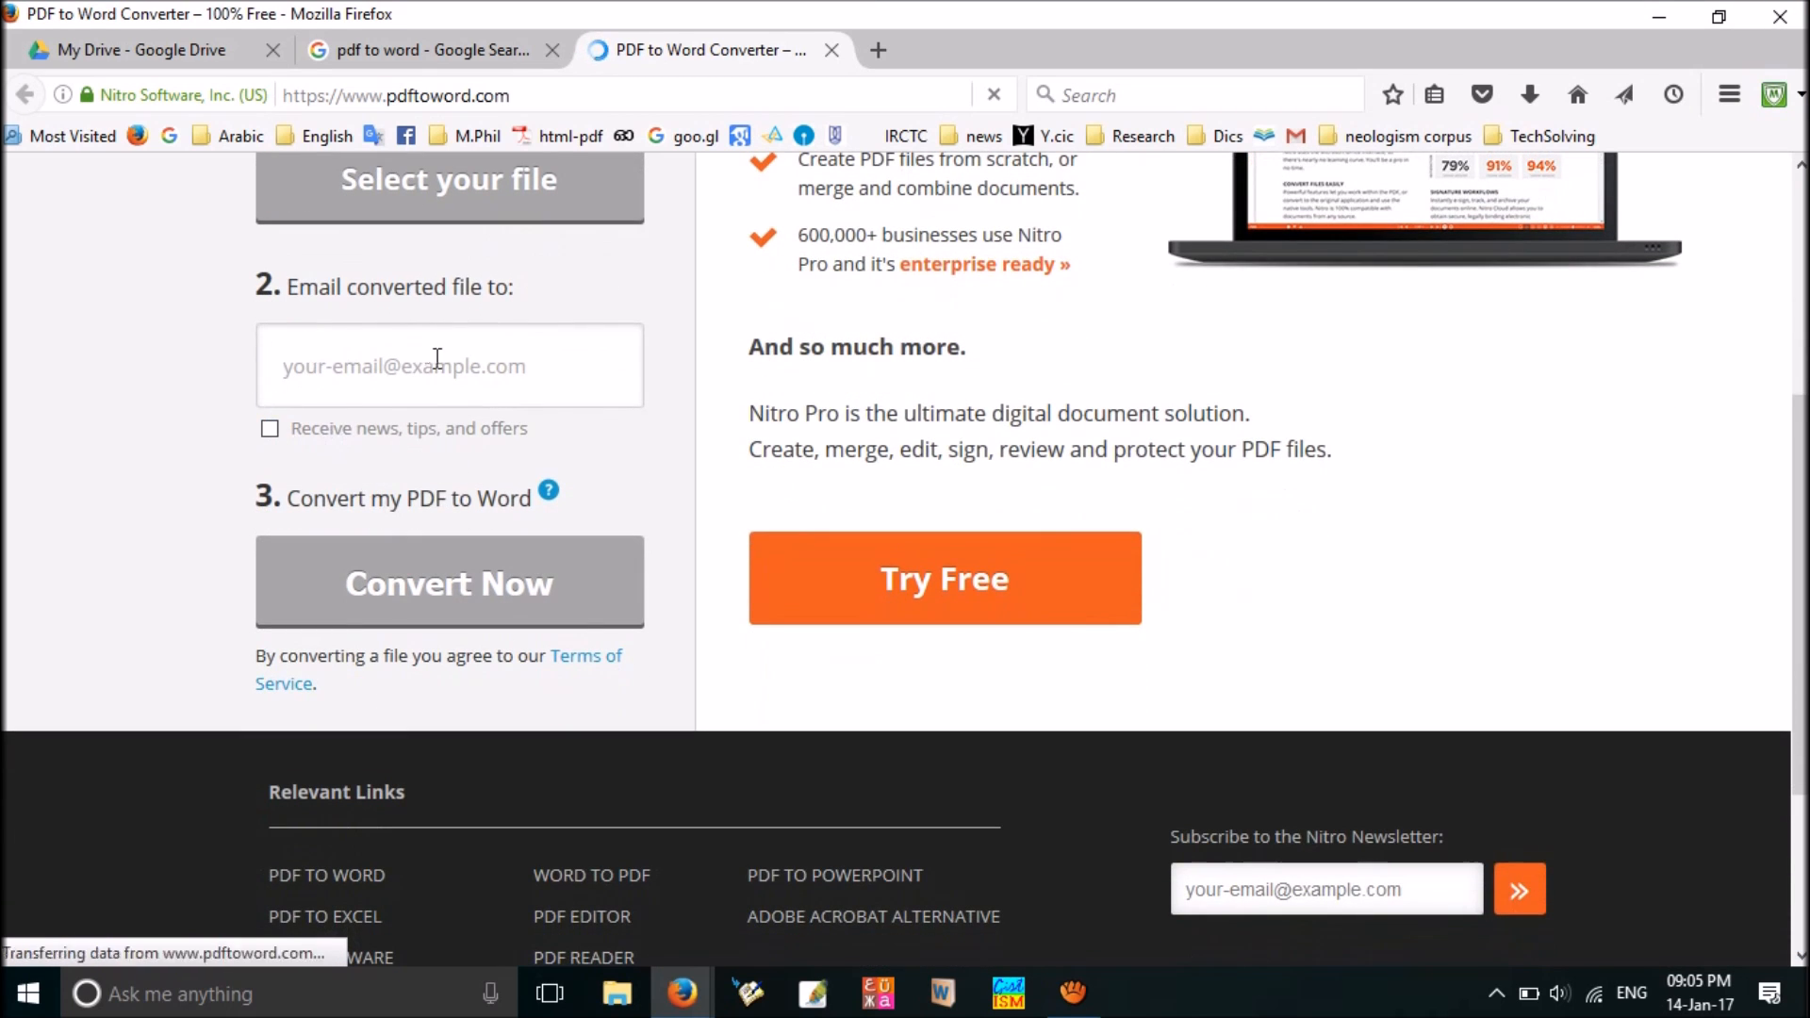
pyautogui.scroll(-1, 343, 629)
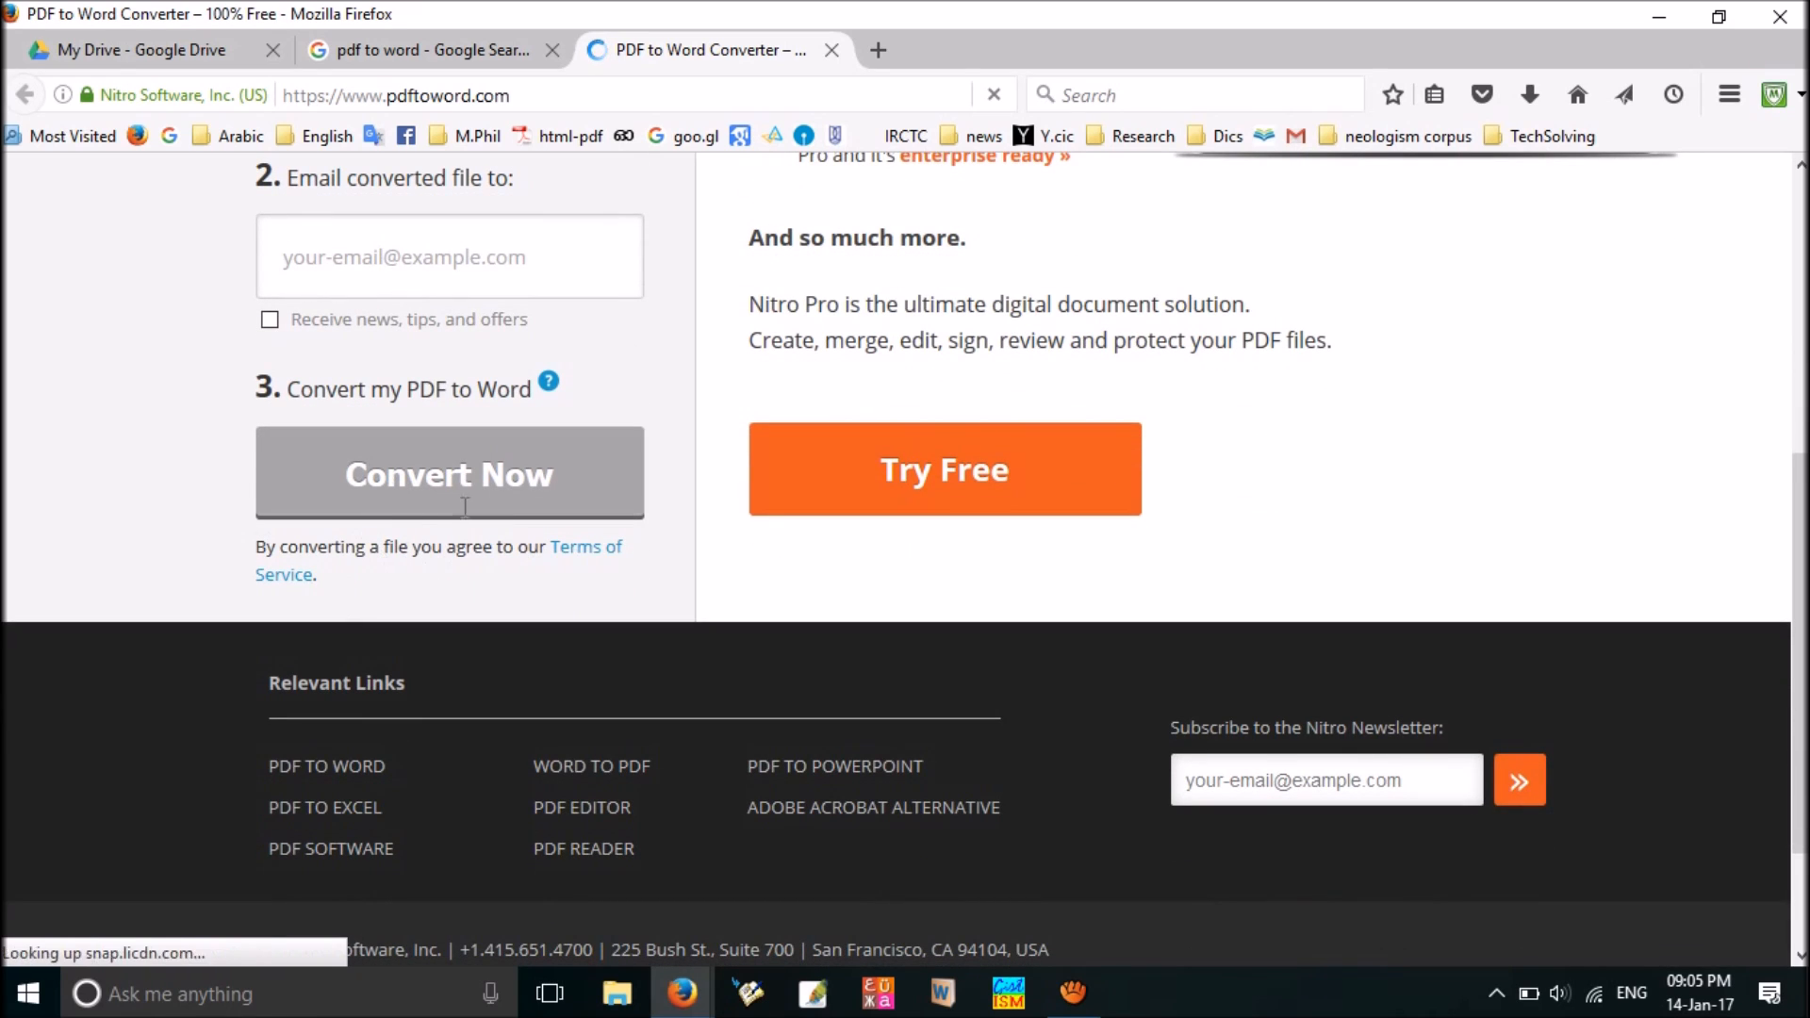
pyautogui.scroll(1, 586, 312)
pyautogui.scroll(2, 586, 313)
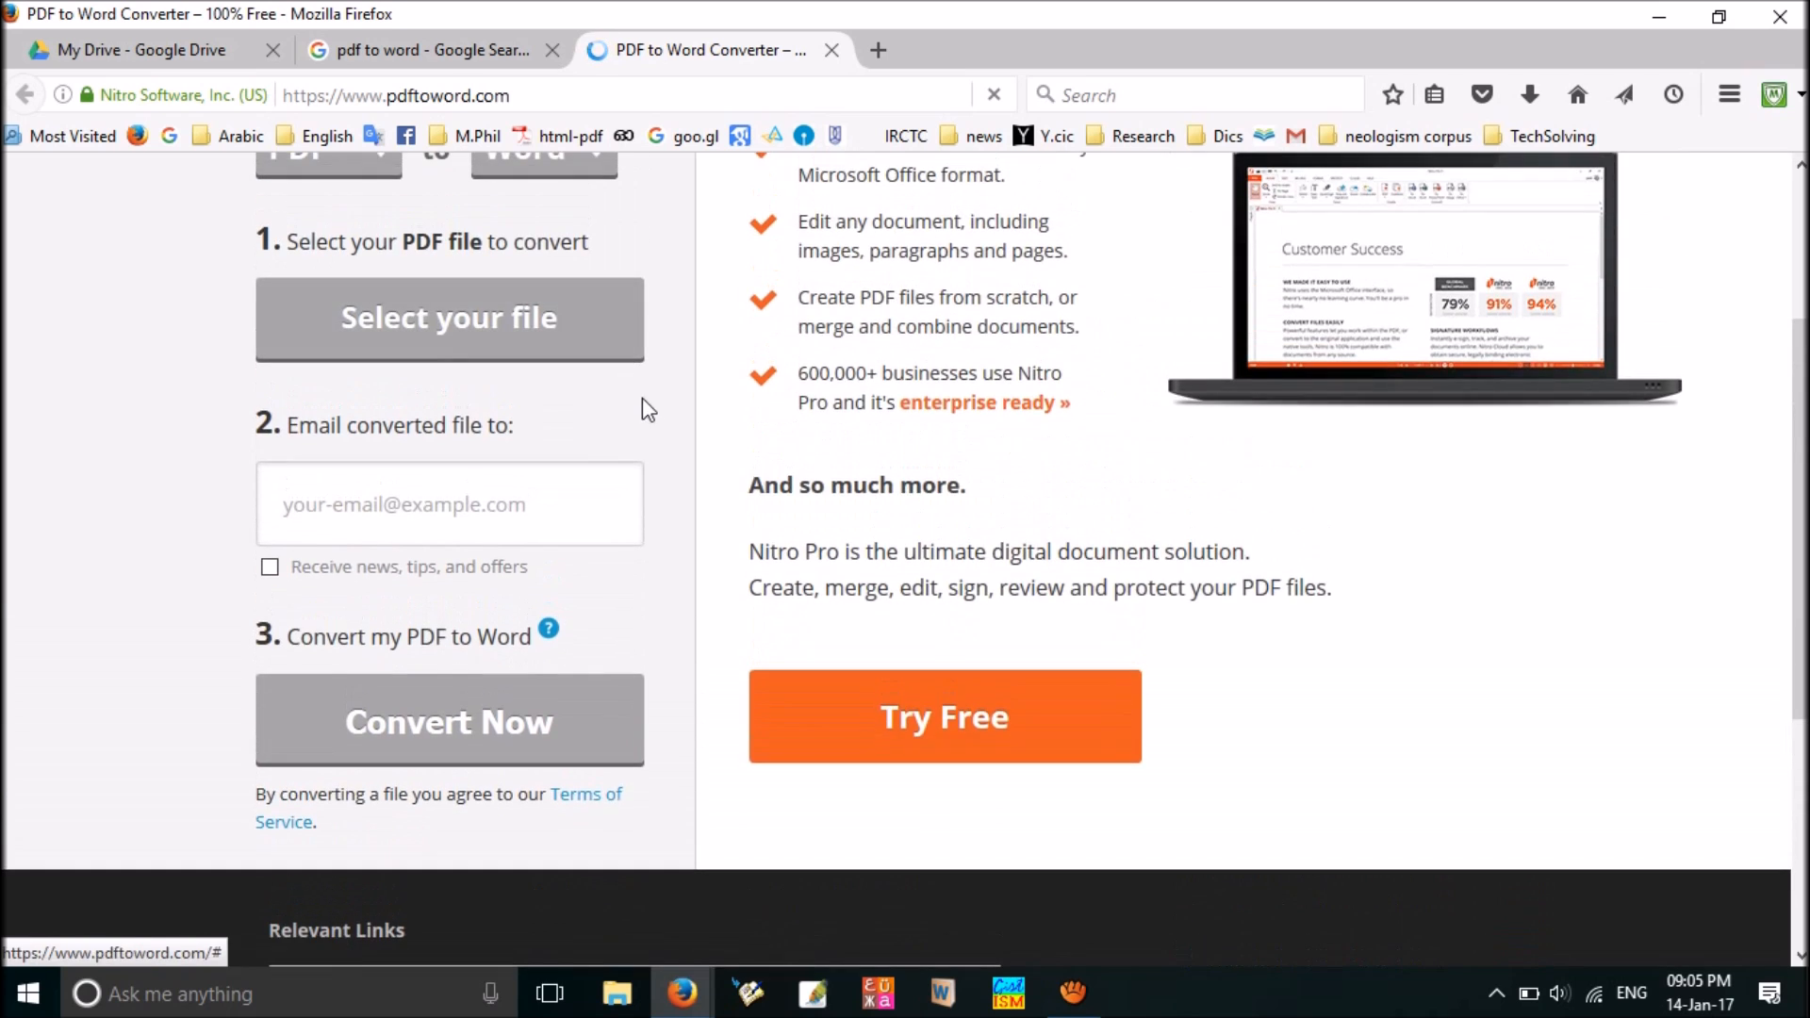
pyautogui.click(608, 339)
pyautogui.click(646, 405)
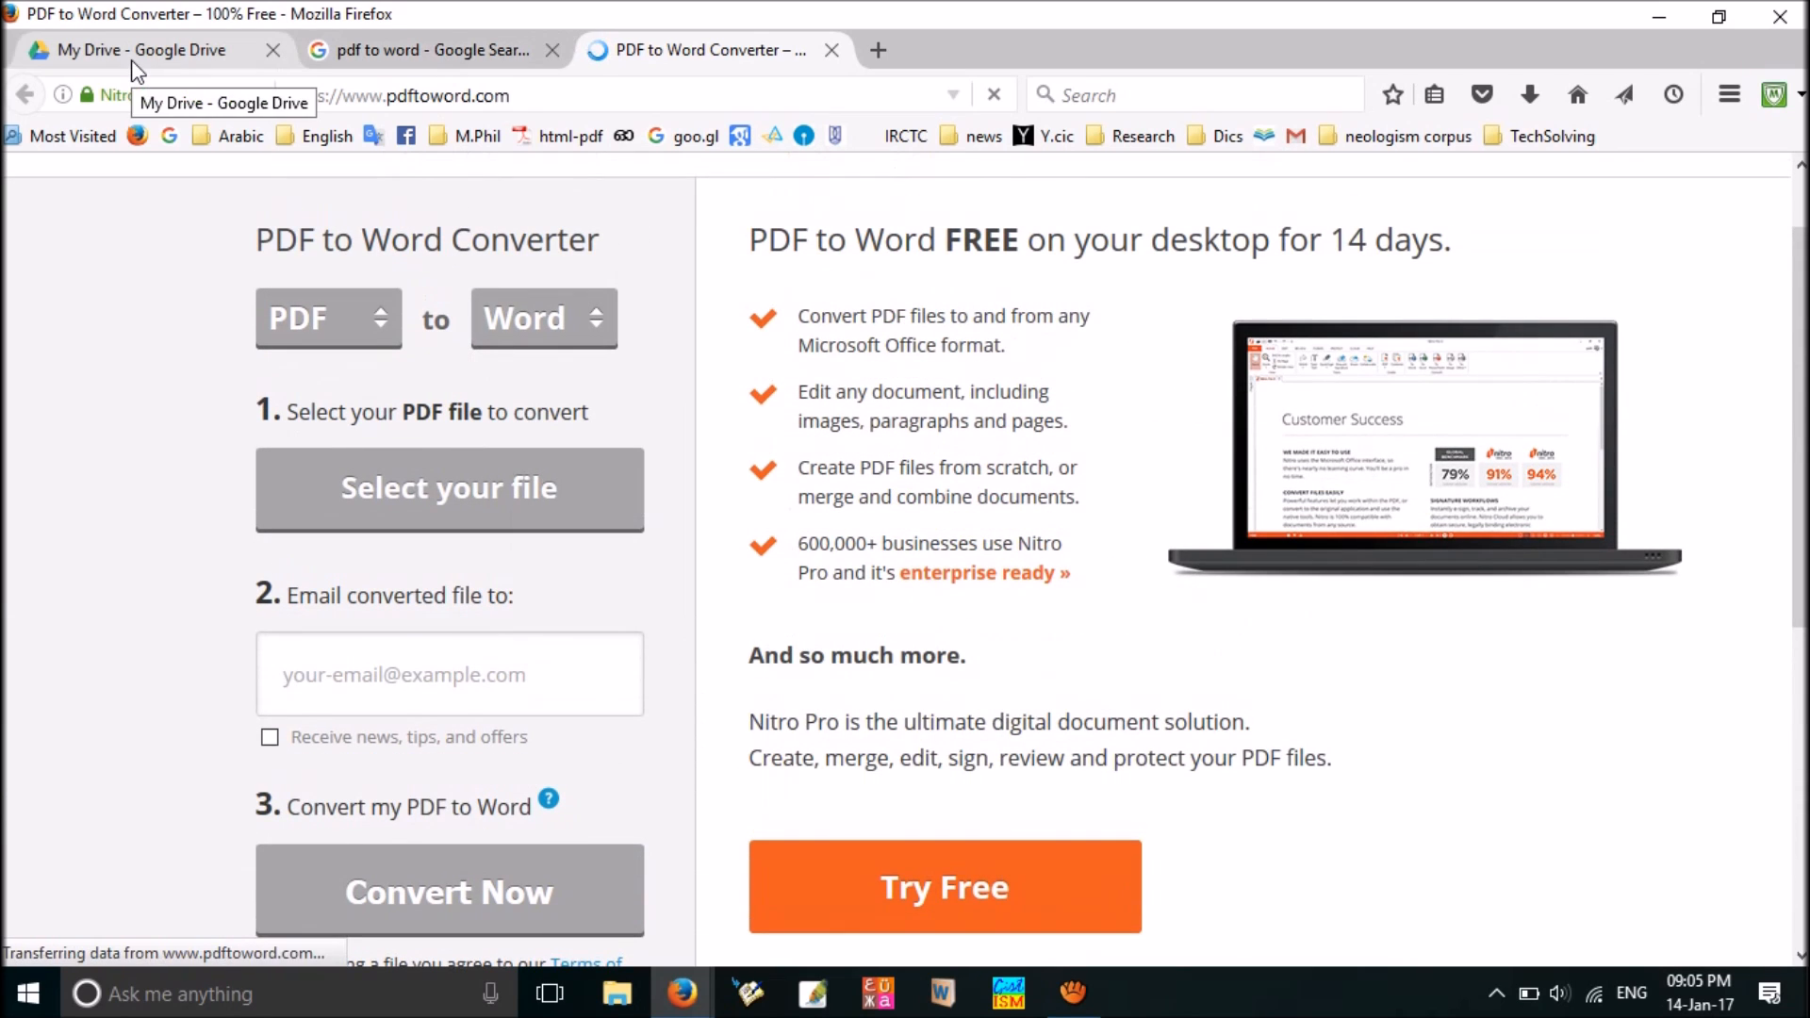
# Return to the My Drive tab and snap Firefox to the right half of the screen.
pyautogui.click(135, 54)
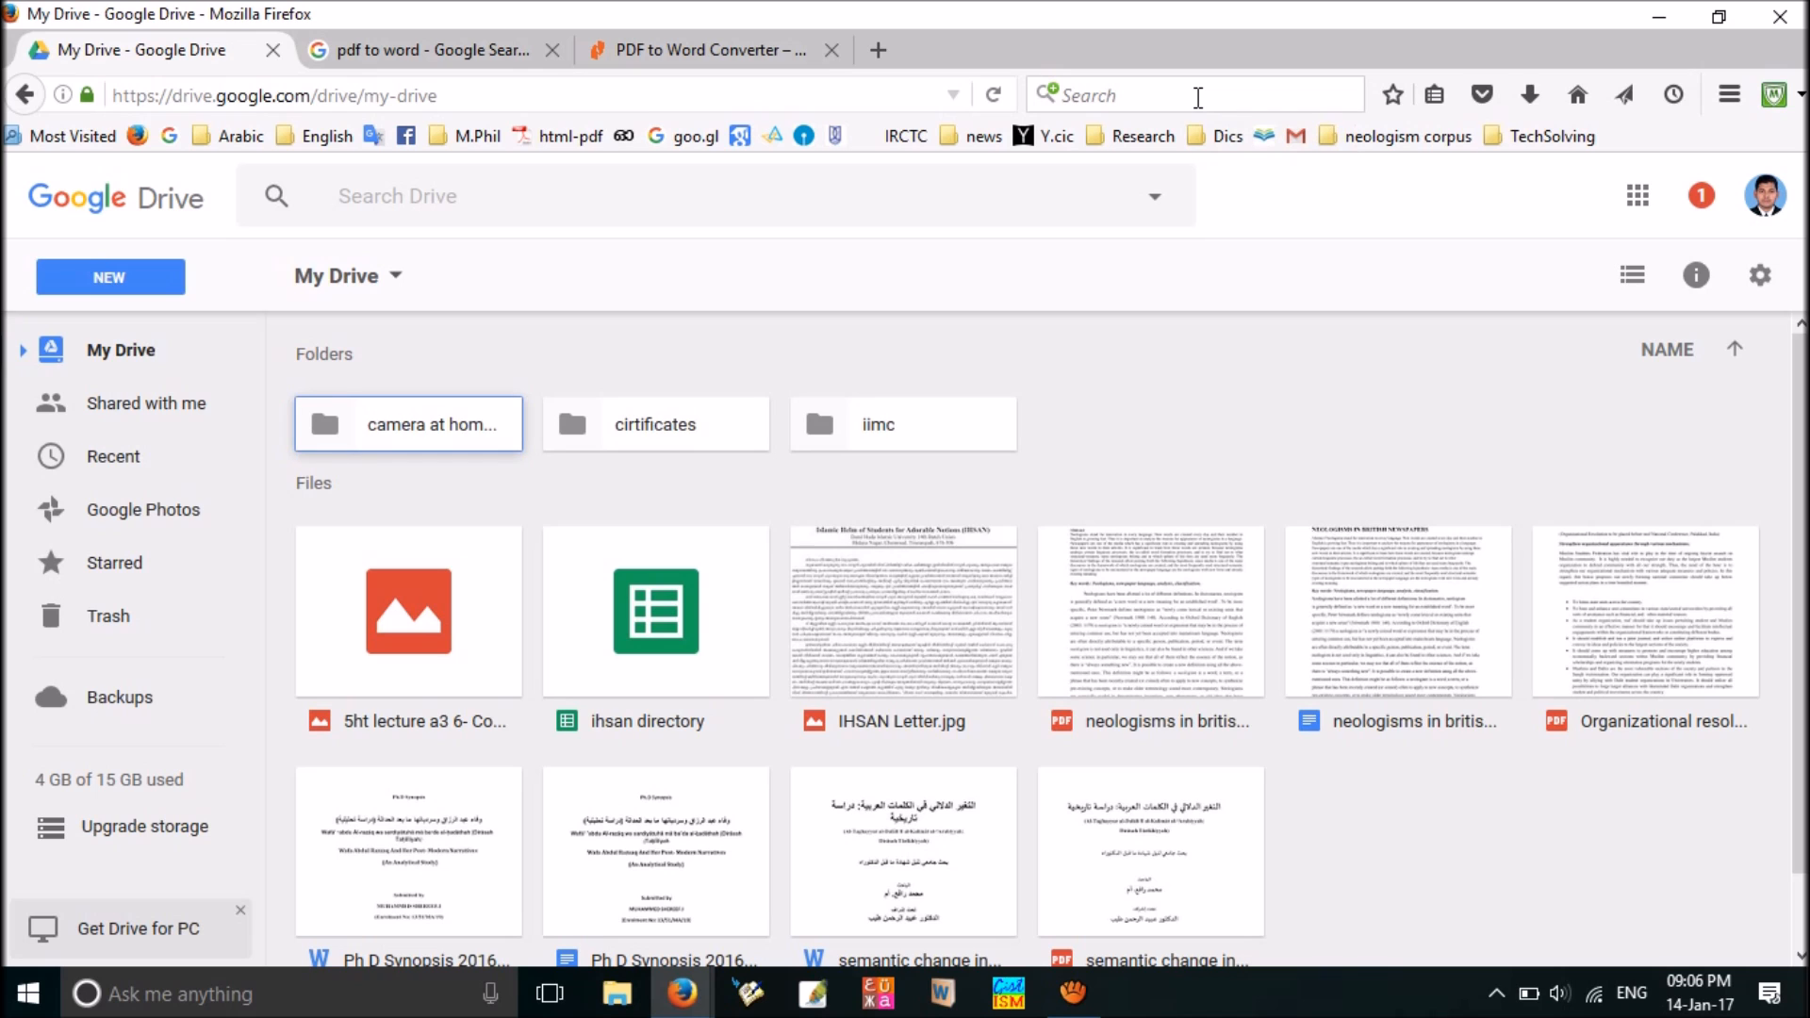
pyautogui.press('super+Right')
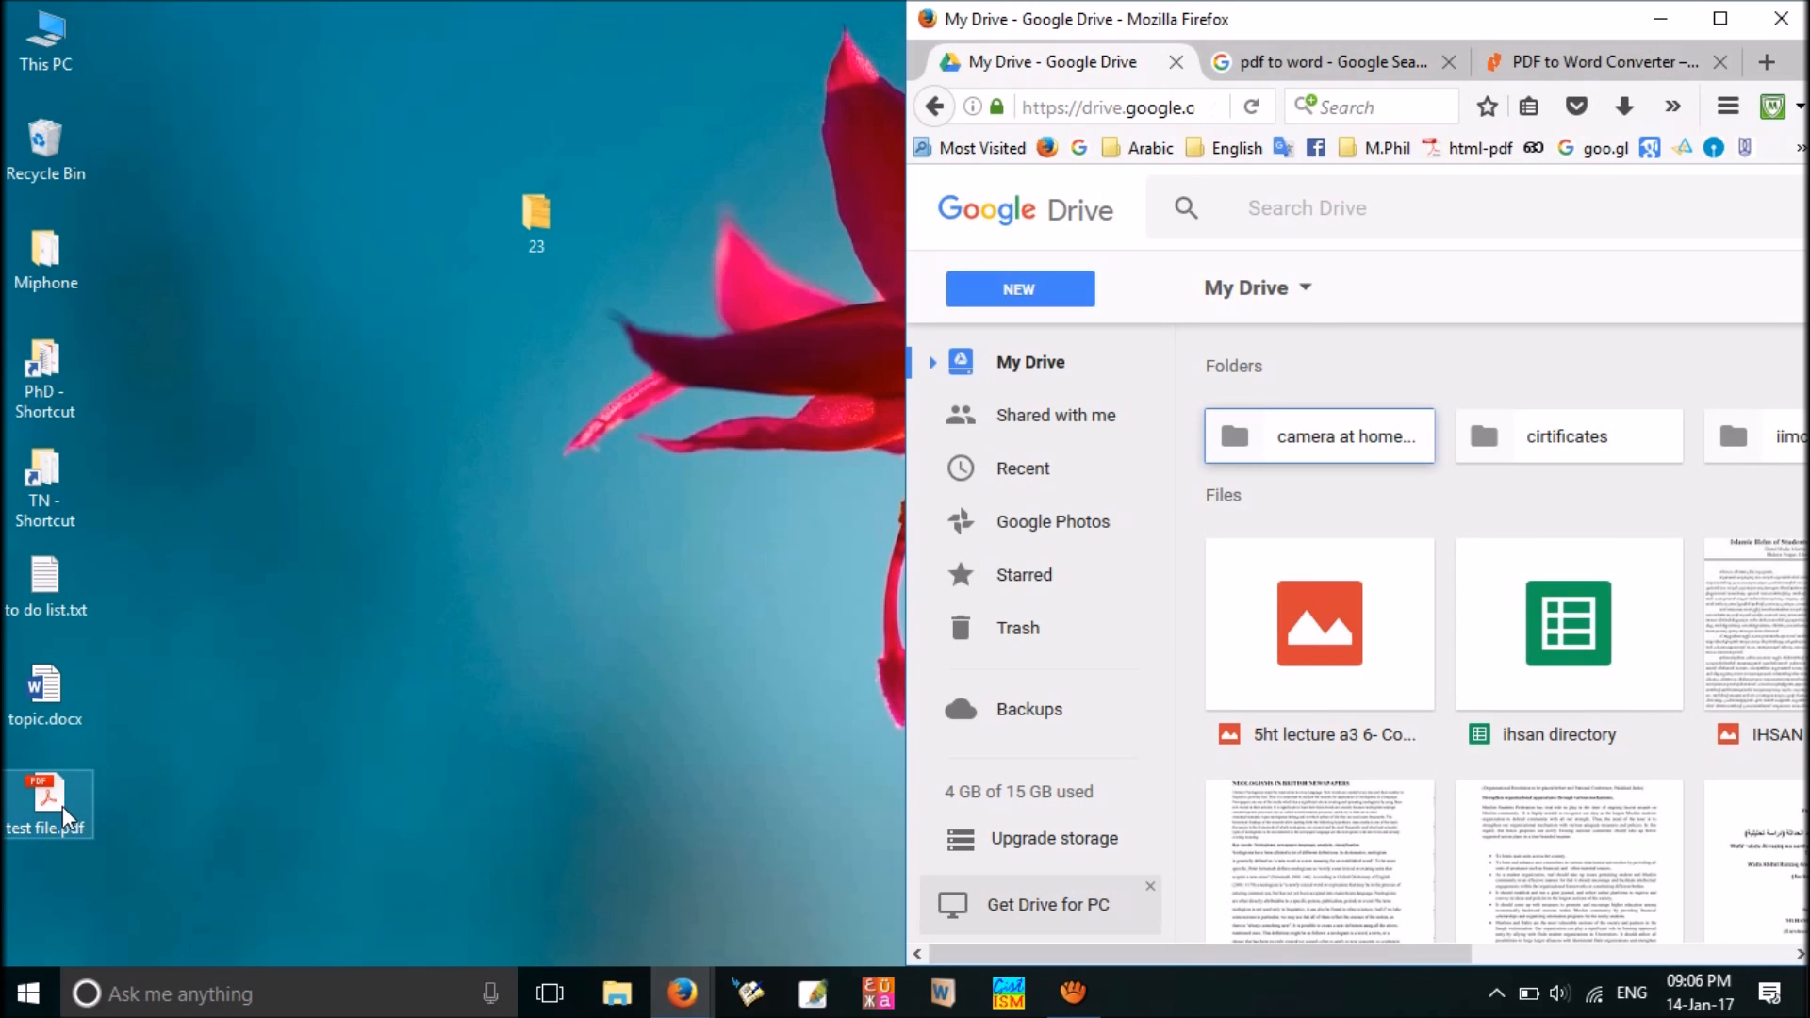
# Drag test file.pdf from the desktop into My Drive, restore the browser and dismiss the upload notice.
pyautogui.moveTo(63, 806); pyautogui.dragTo(601, 733)
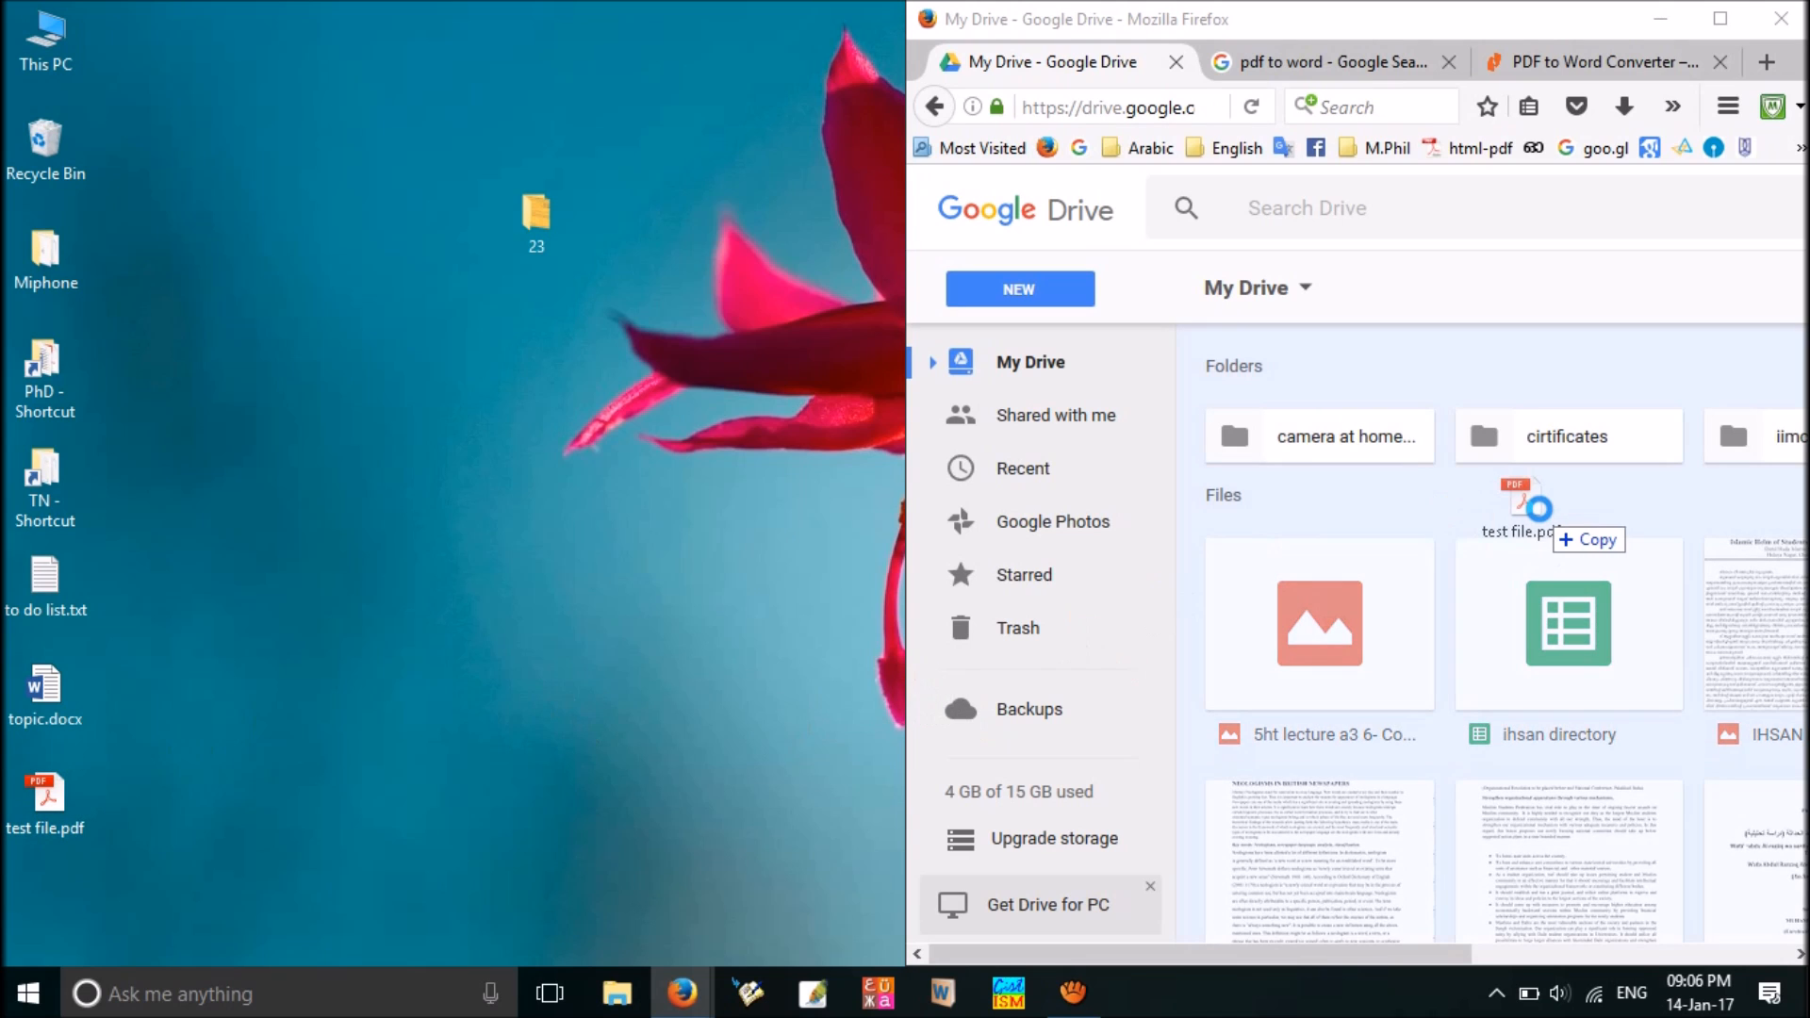
pyautogui.moveTo(981, 690); pyautogui.dragTo(1546, 517)
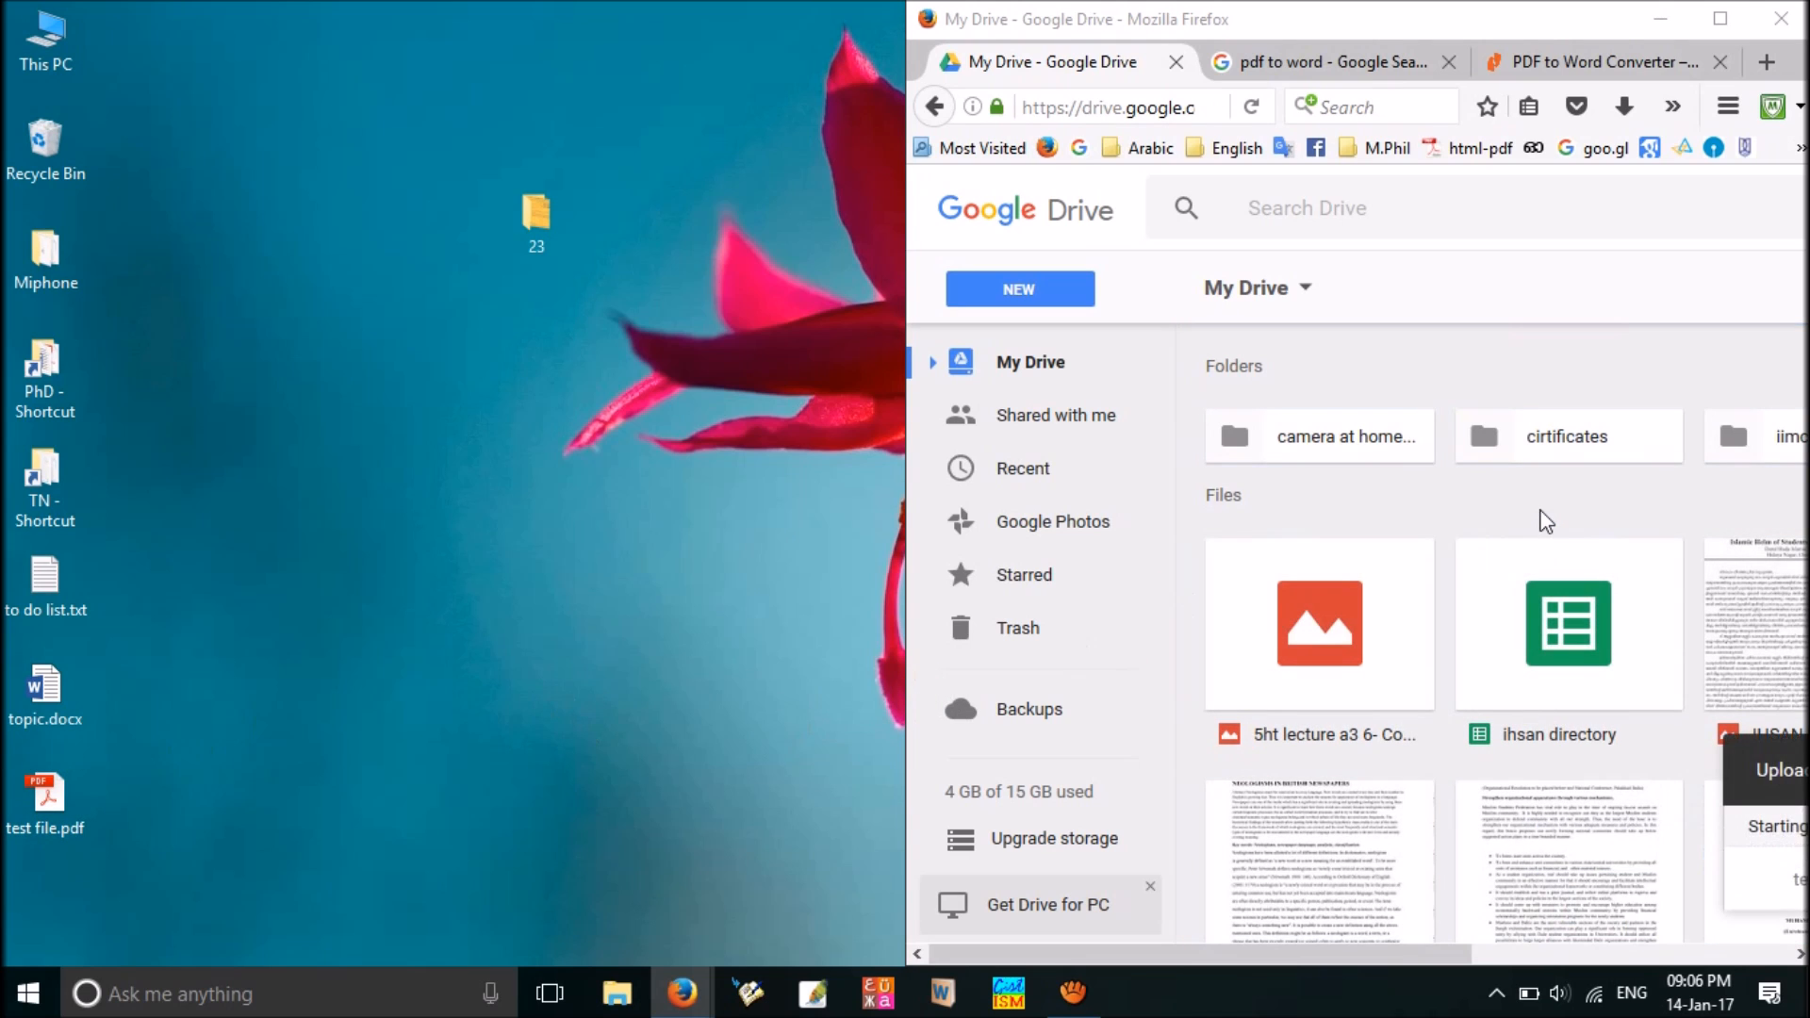
pyautogui.click(1719, 18)
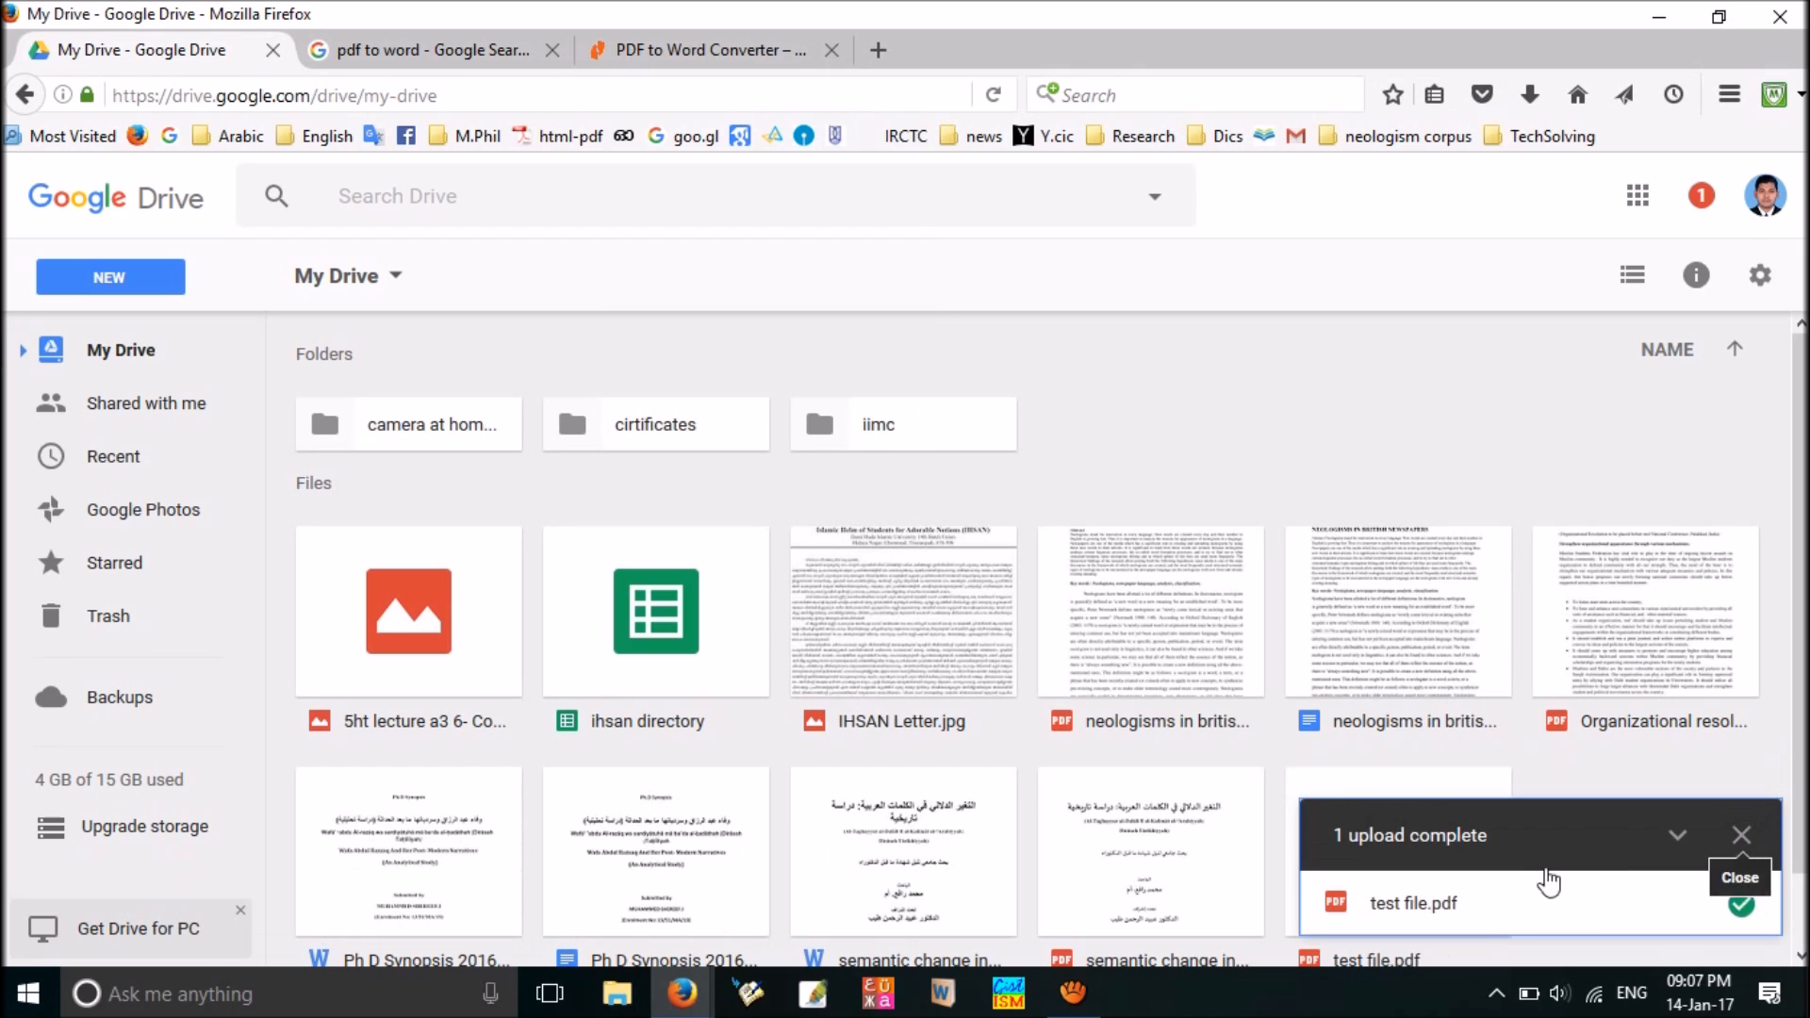
pyautogui.click(1737, 834)
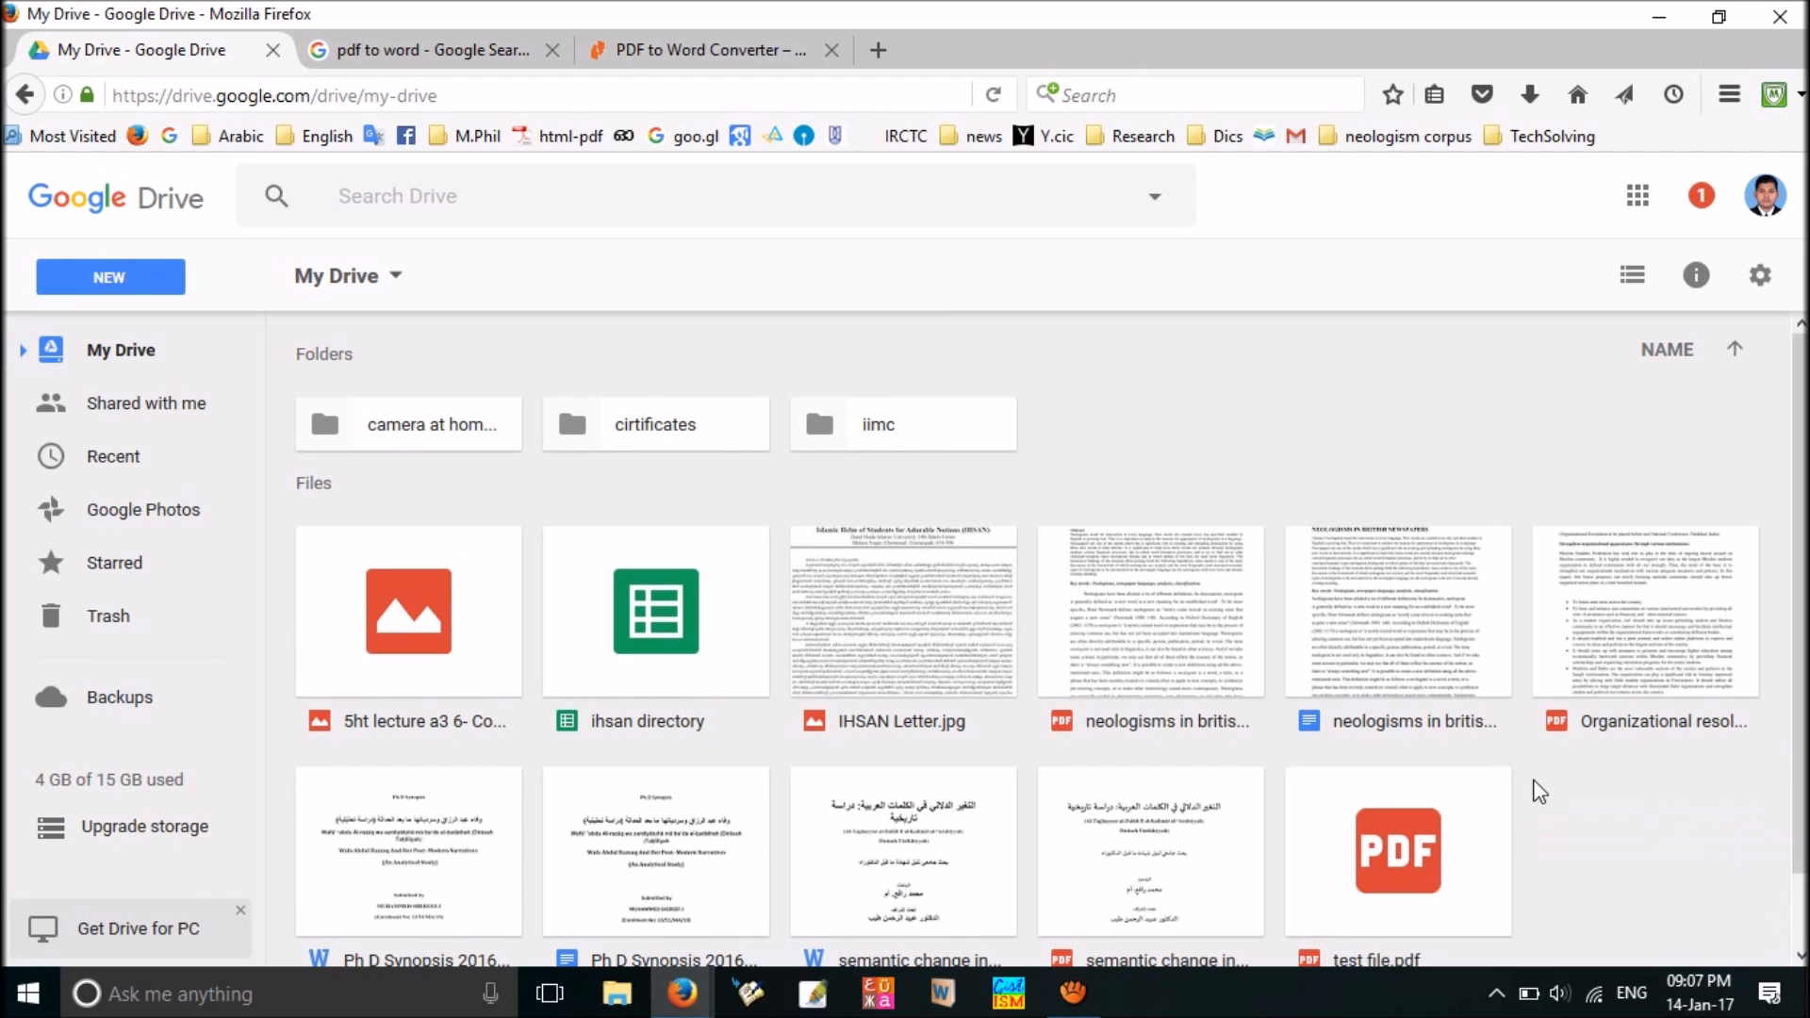
pyautogui.scroll(-1, 1538, 790)
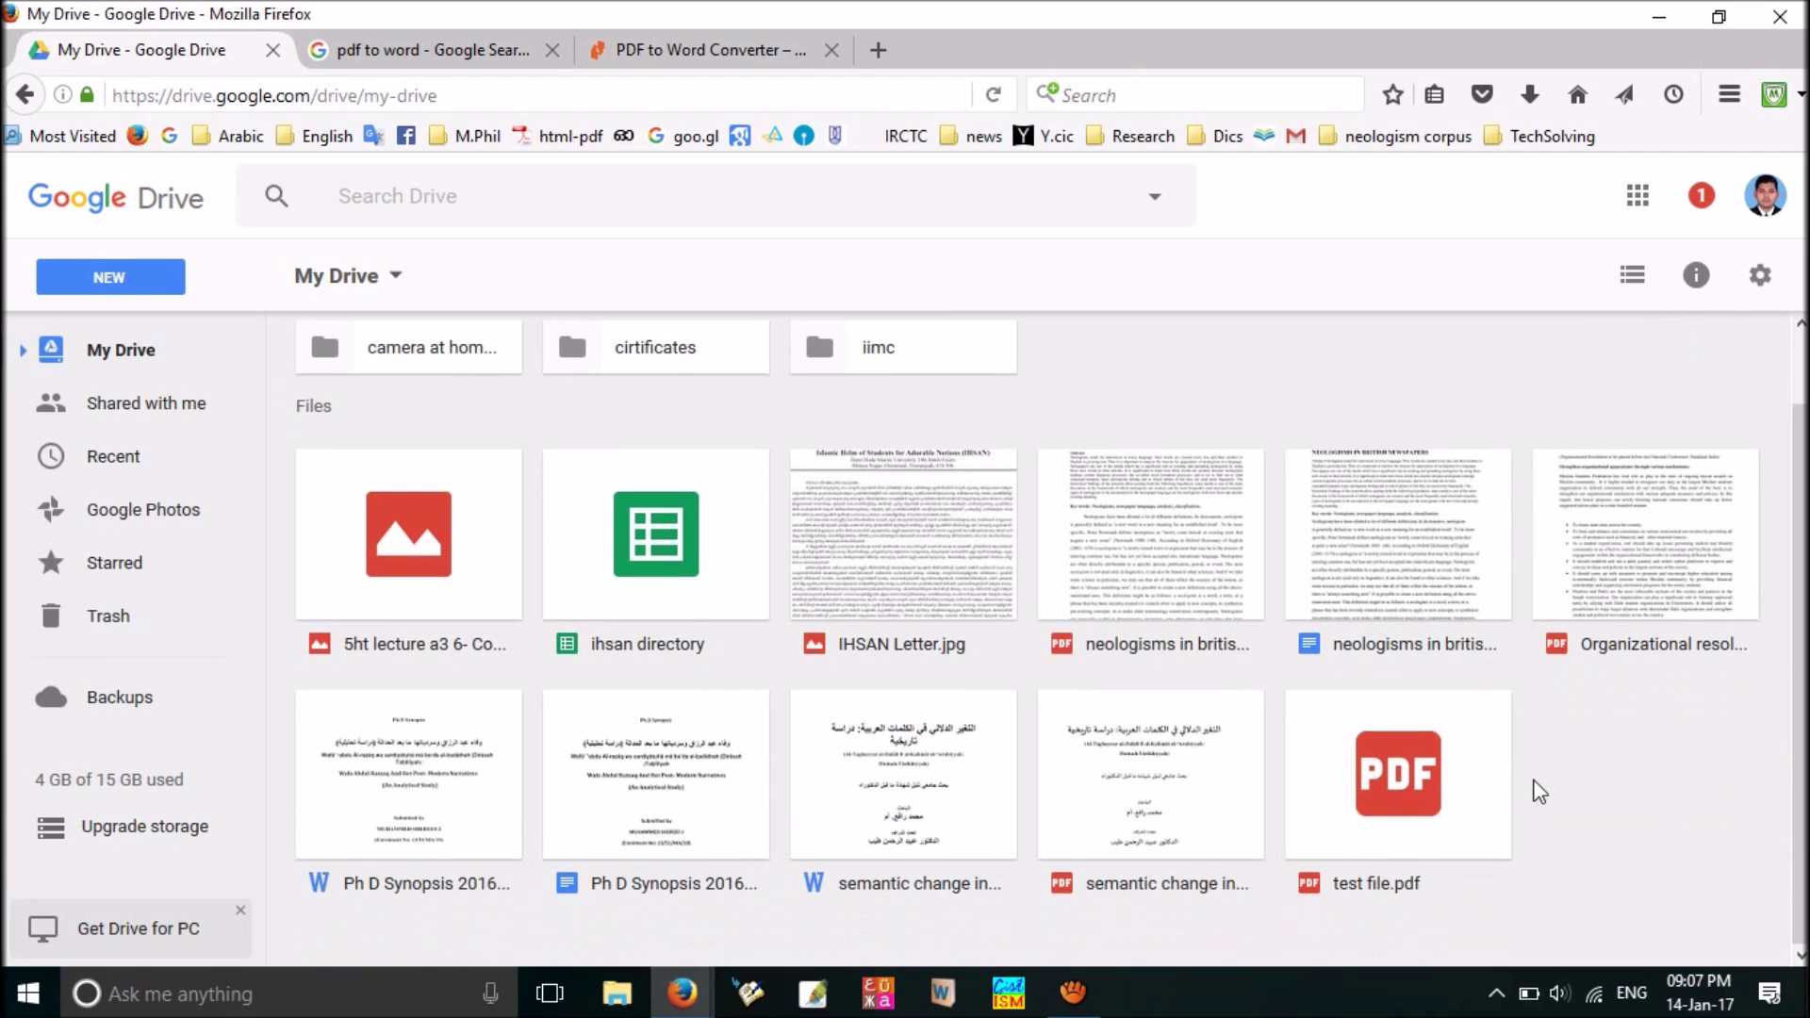
# Open test file.pdf with Google Docs from its right-click menu.
pyautogui.rightClick(1419, 776)
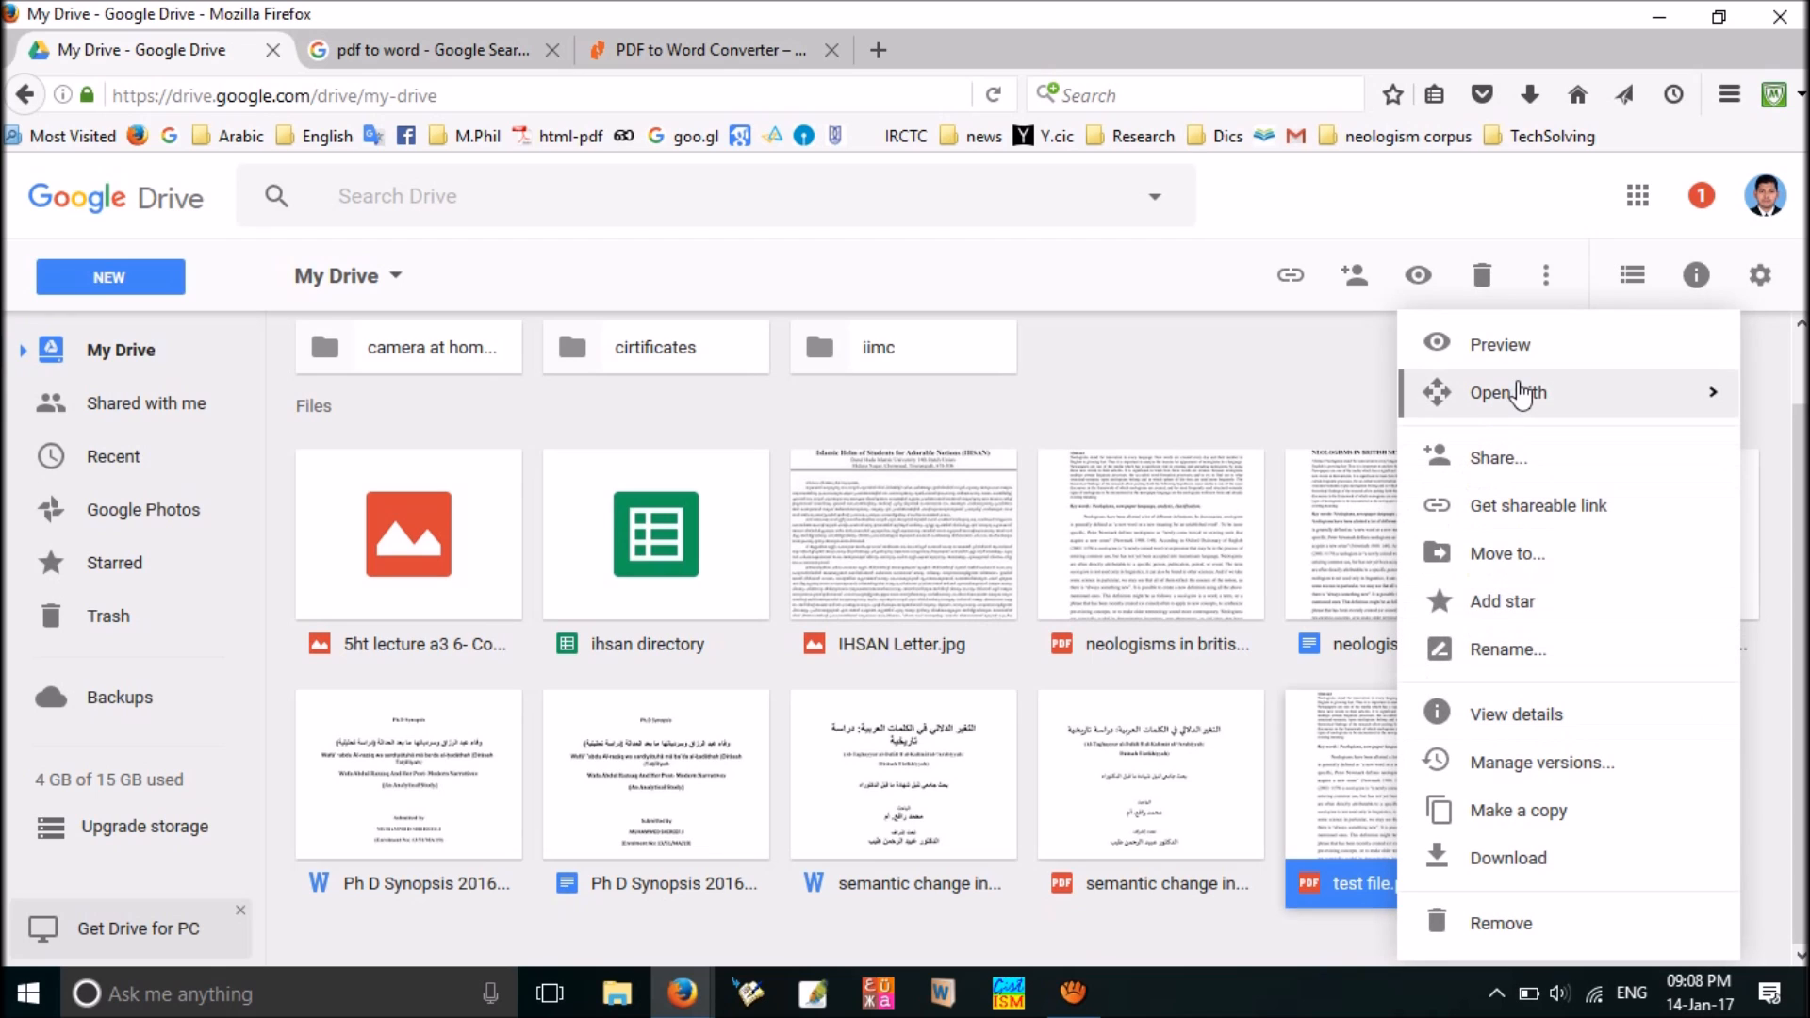
pyautogui.moveTo(1508, 394)
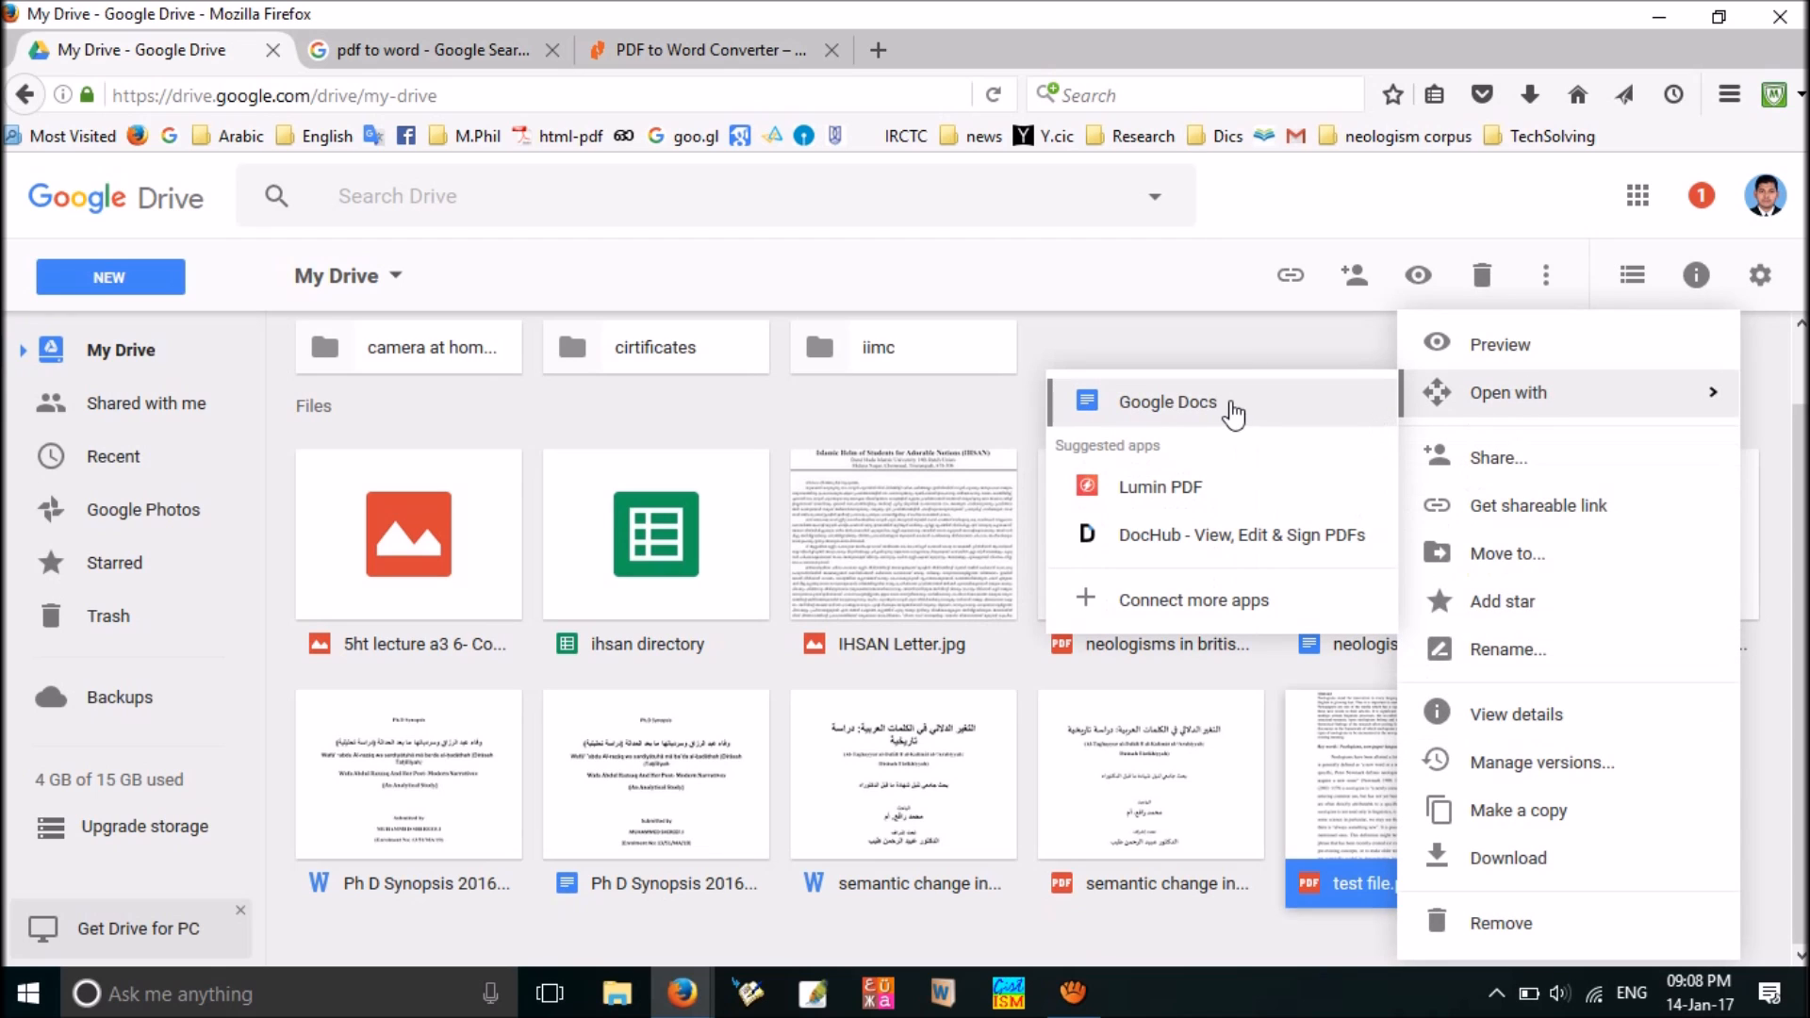
pyautogui.click(1233, 412)
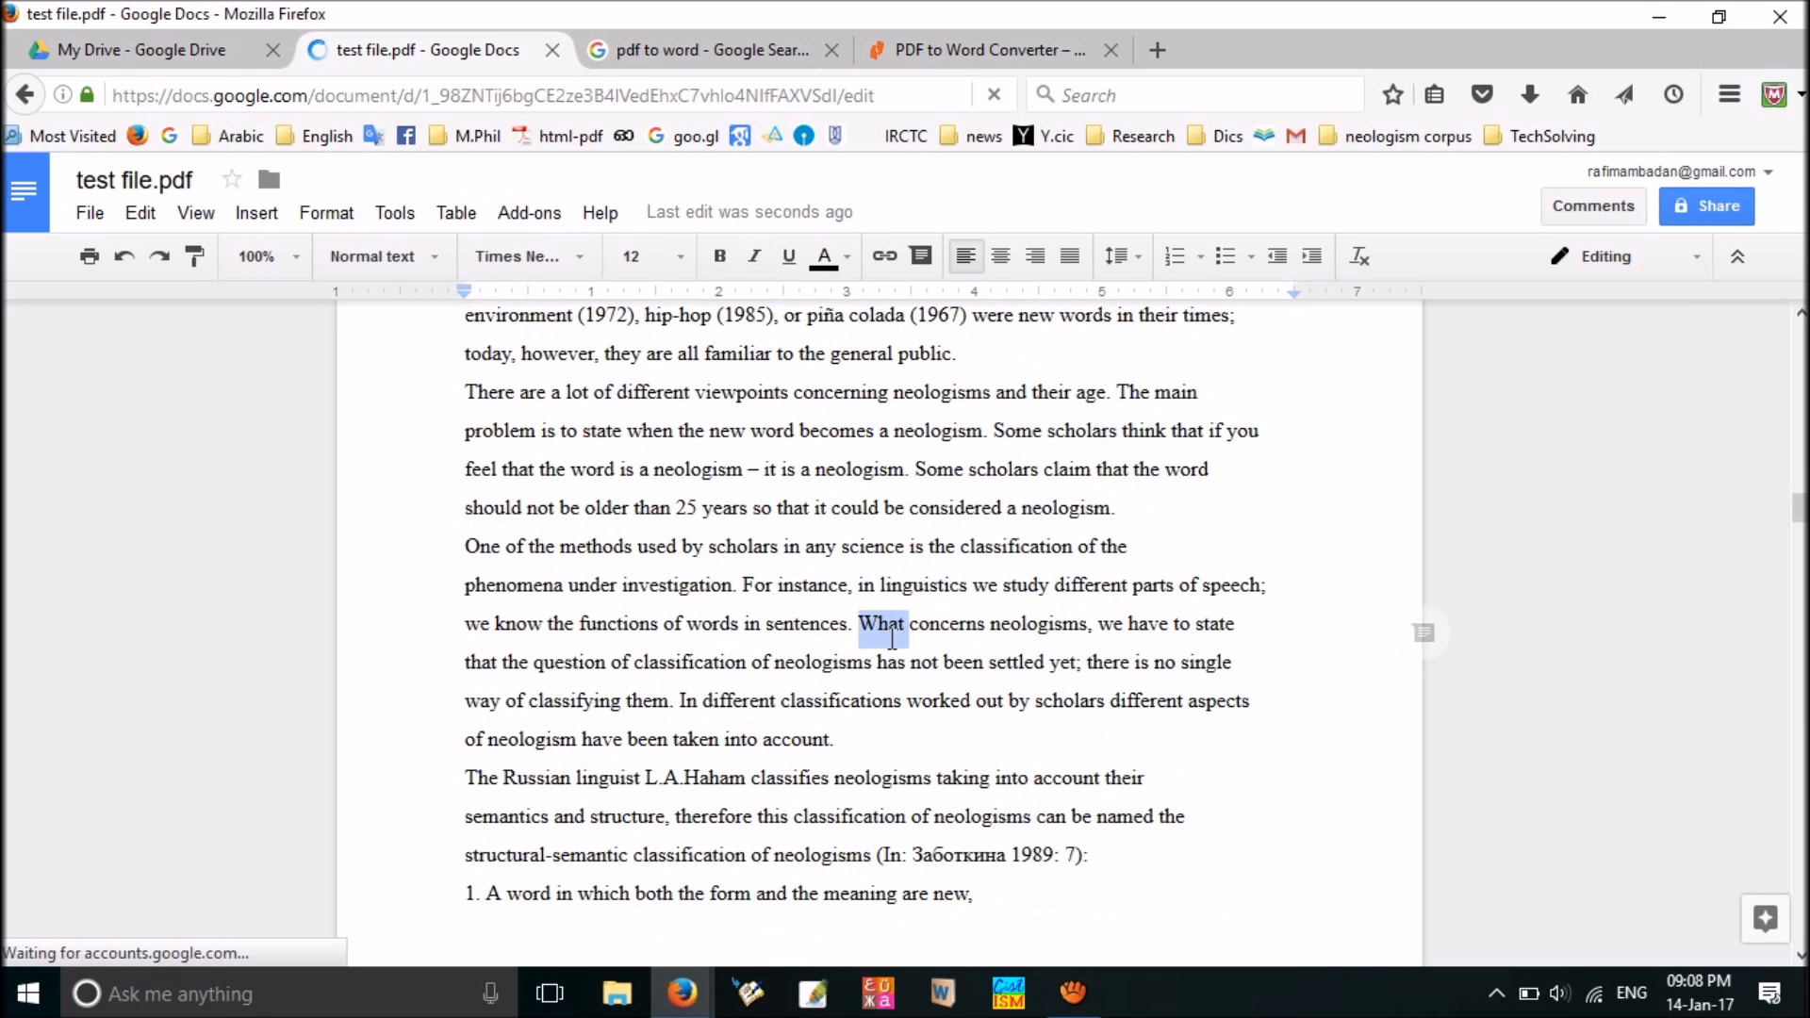
# Test typing after 'What' in the converted text, undo it, and return to My Drive.
pyautogui.tripleClick(891, 628)
pyautogui.click(910, 629)
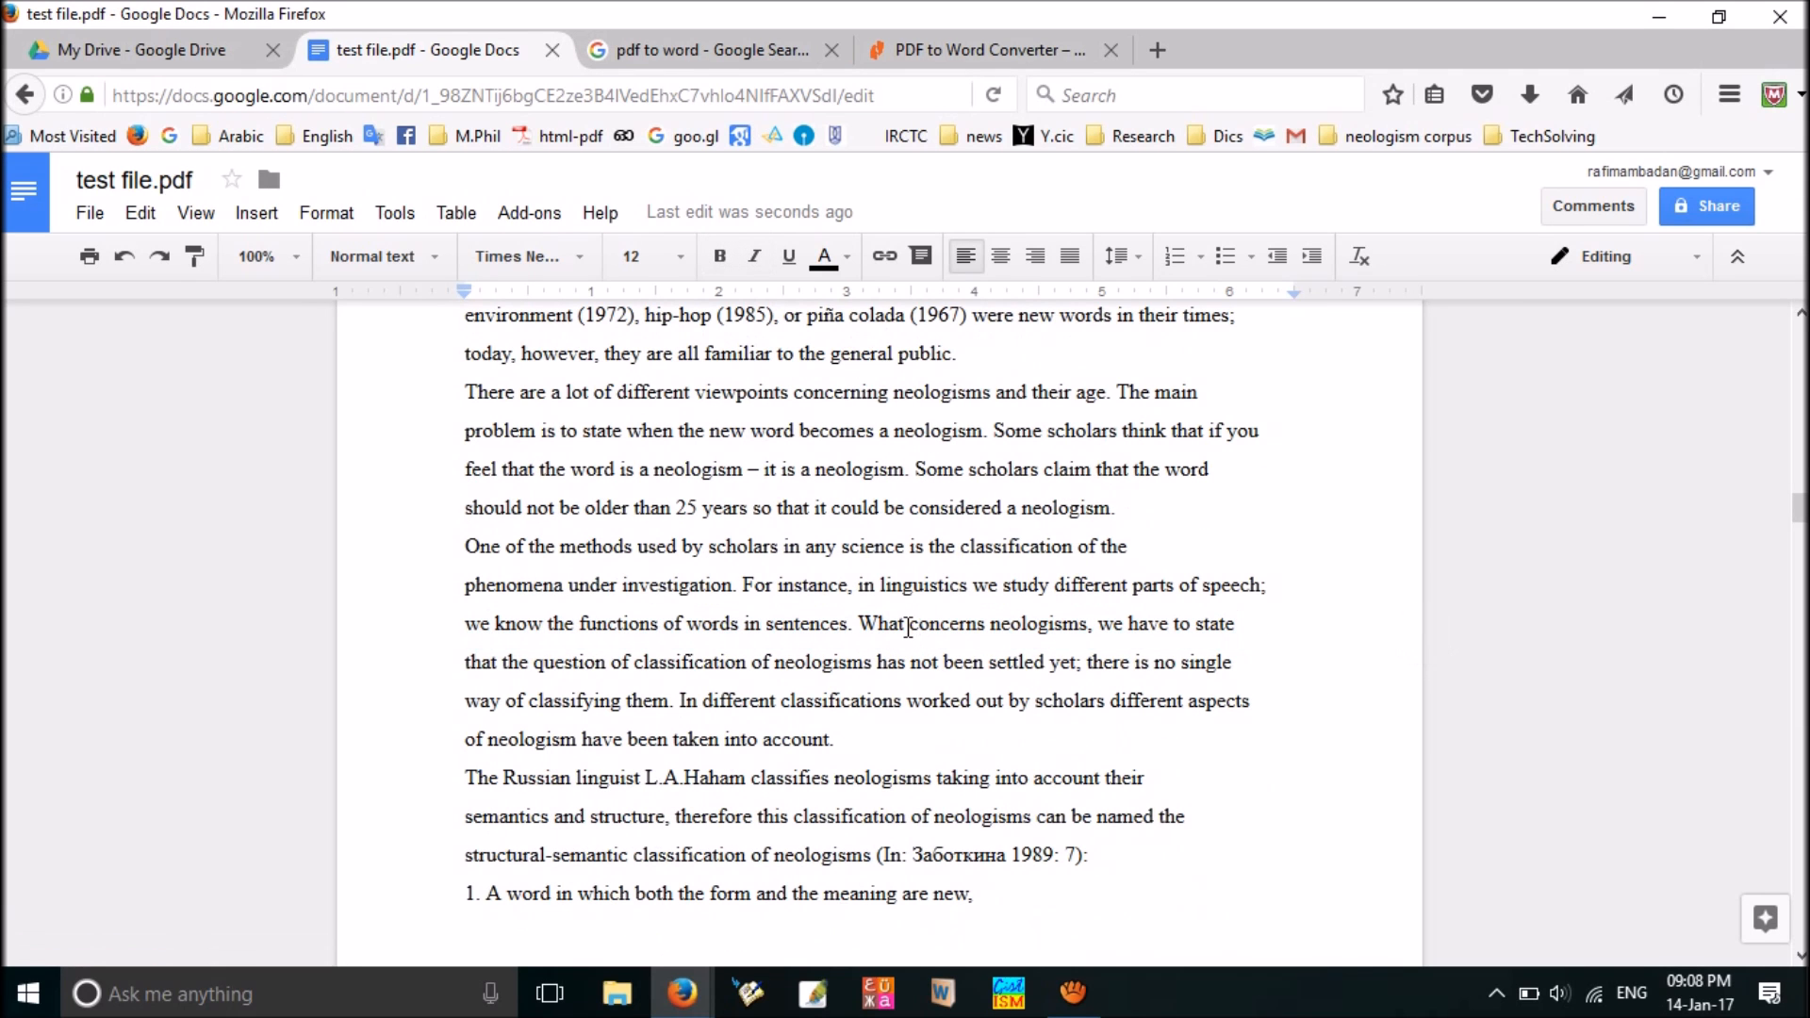
pyautogui.write('id')
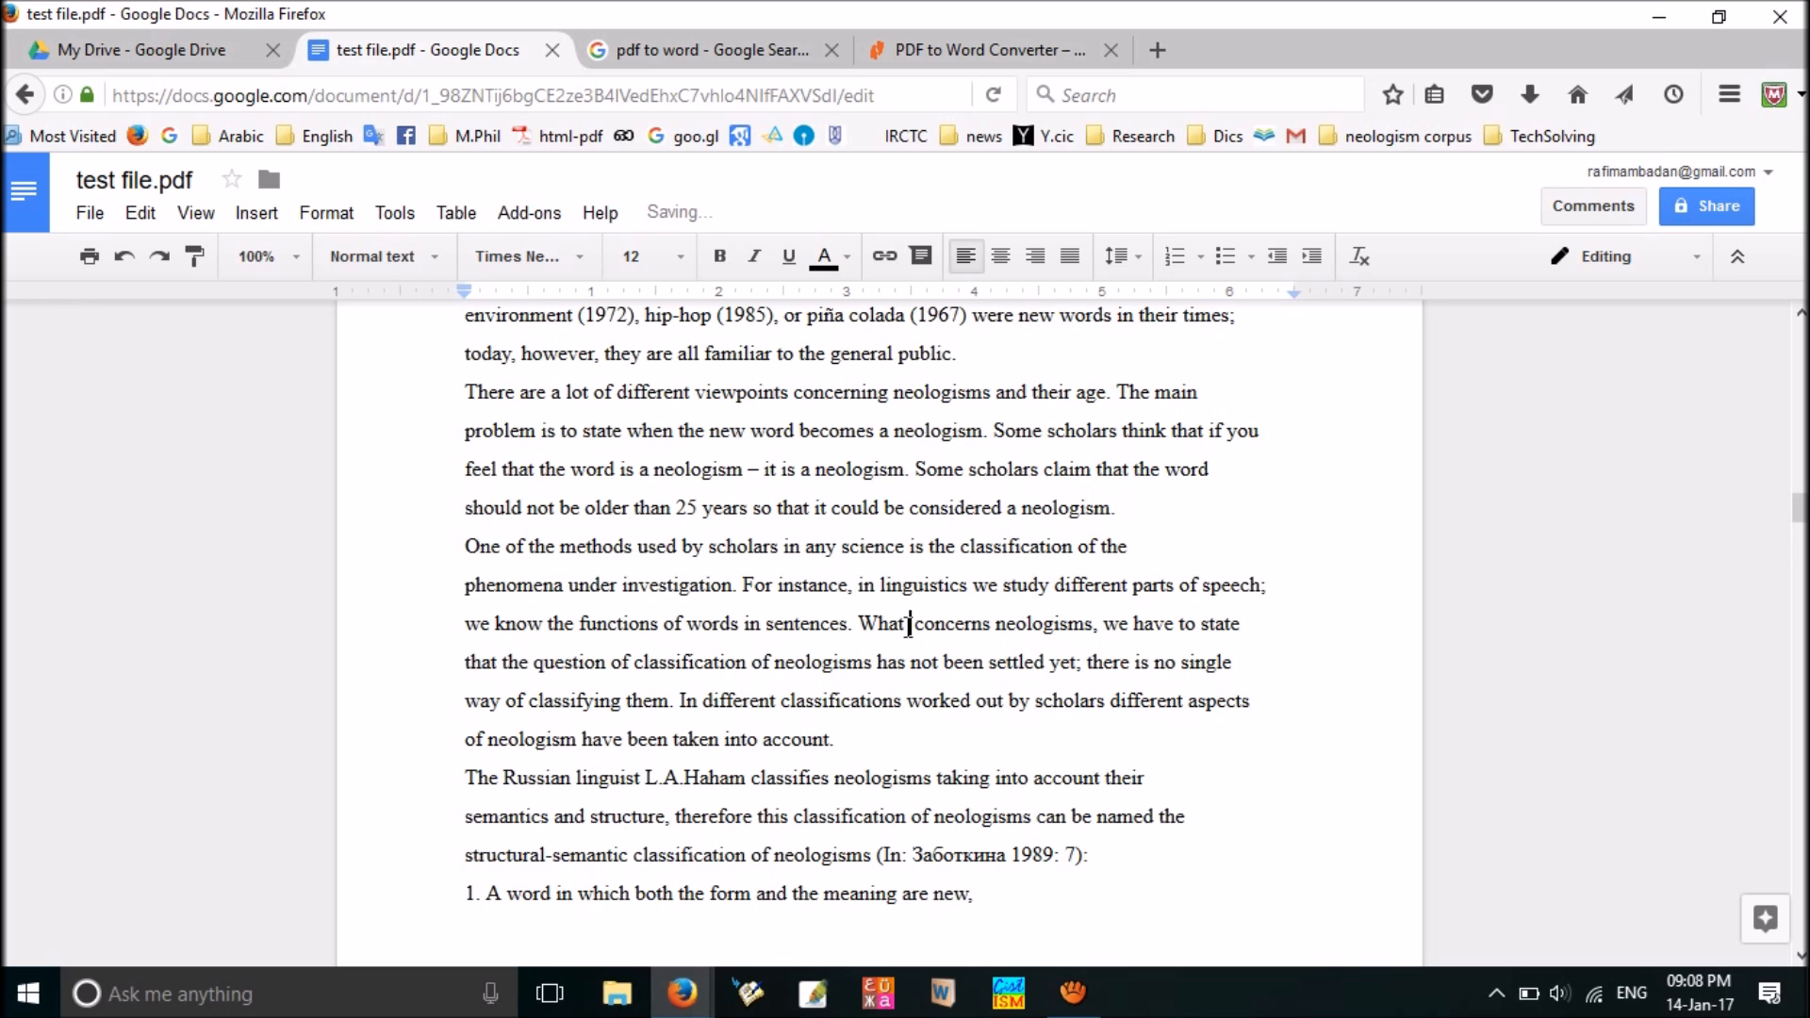
pyautogui.press('BackSpace')
pyautogui.press('BackSpace')
pyautogui.click(171, 50)
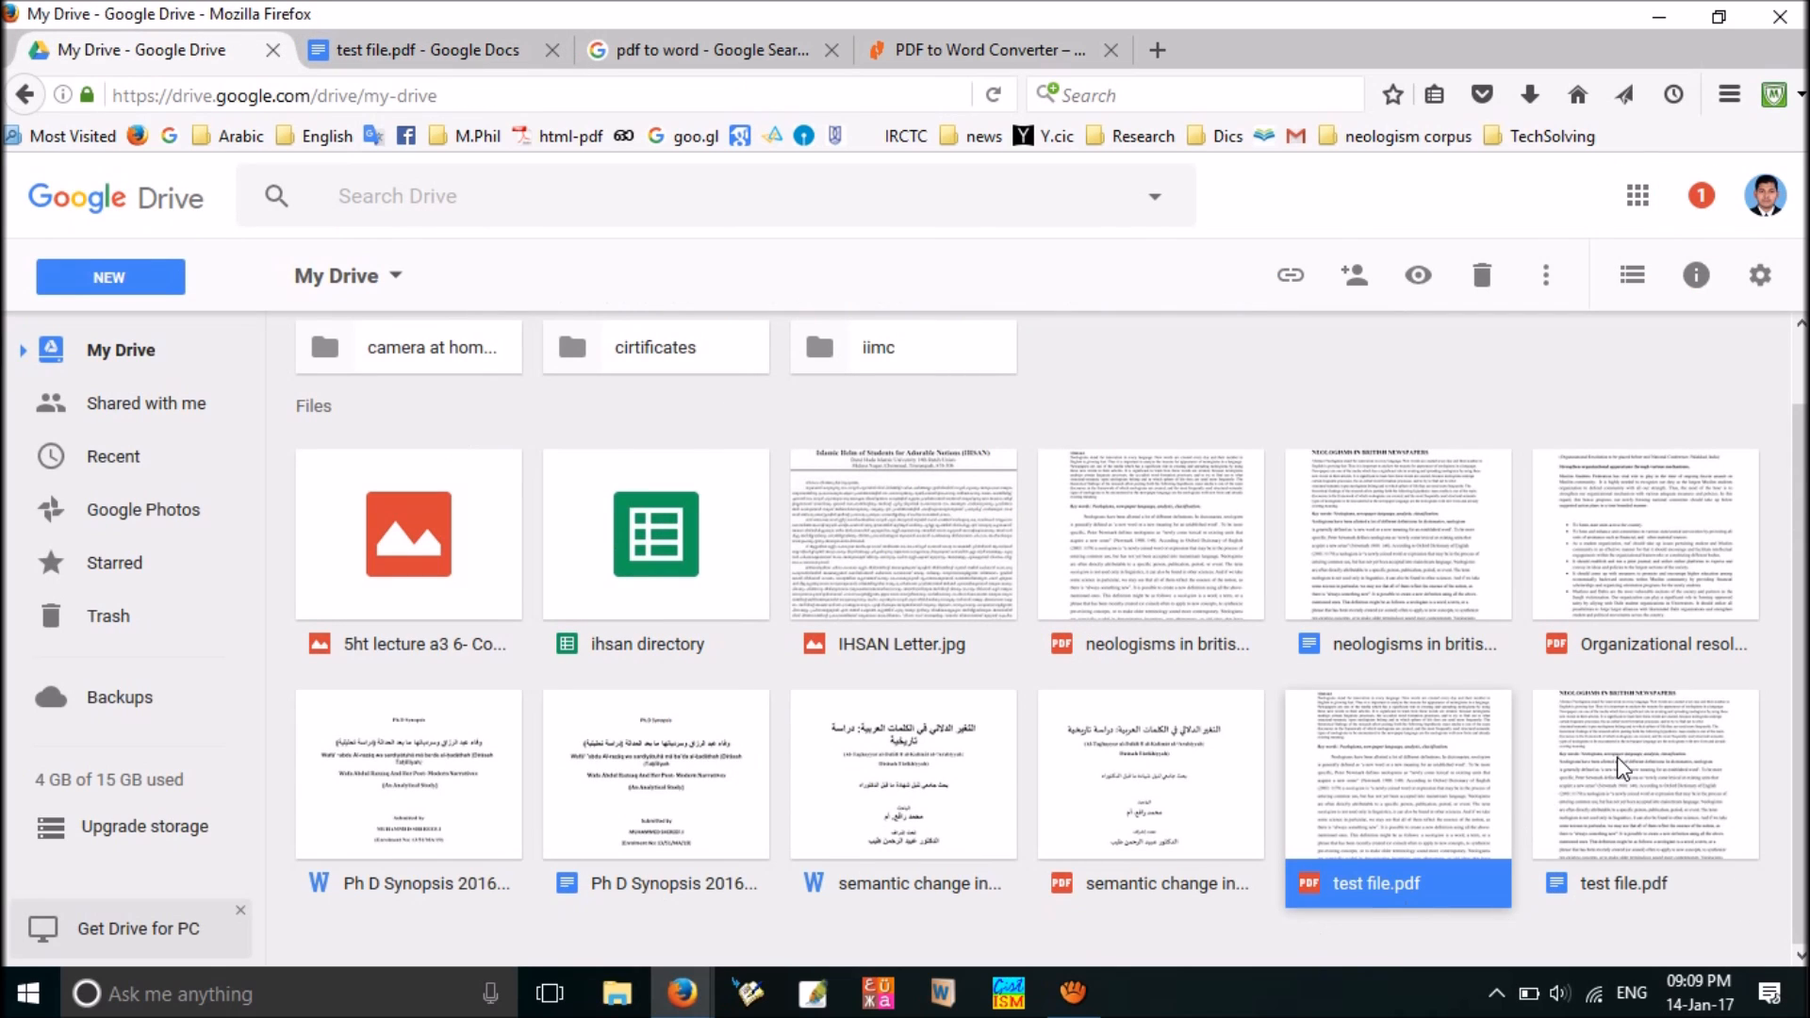
# Download the Docs copy as testfile.pdf.docx to the desktop and minimize Firefox.
pyautogui.click(1621, 768)
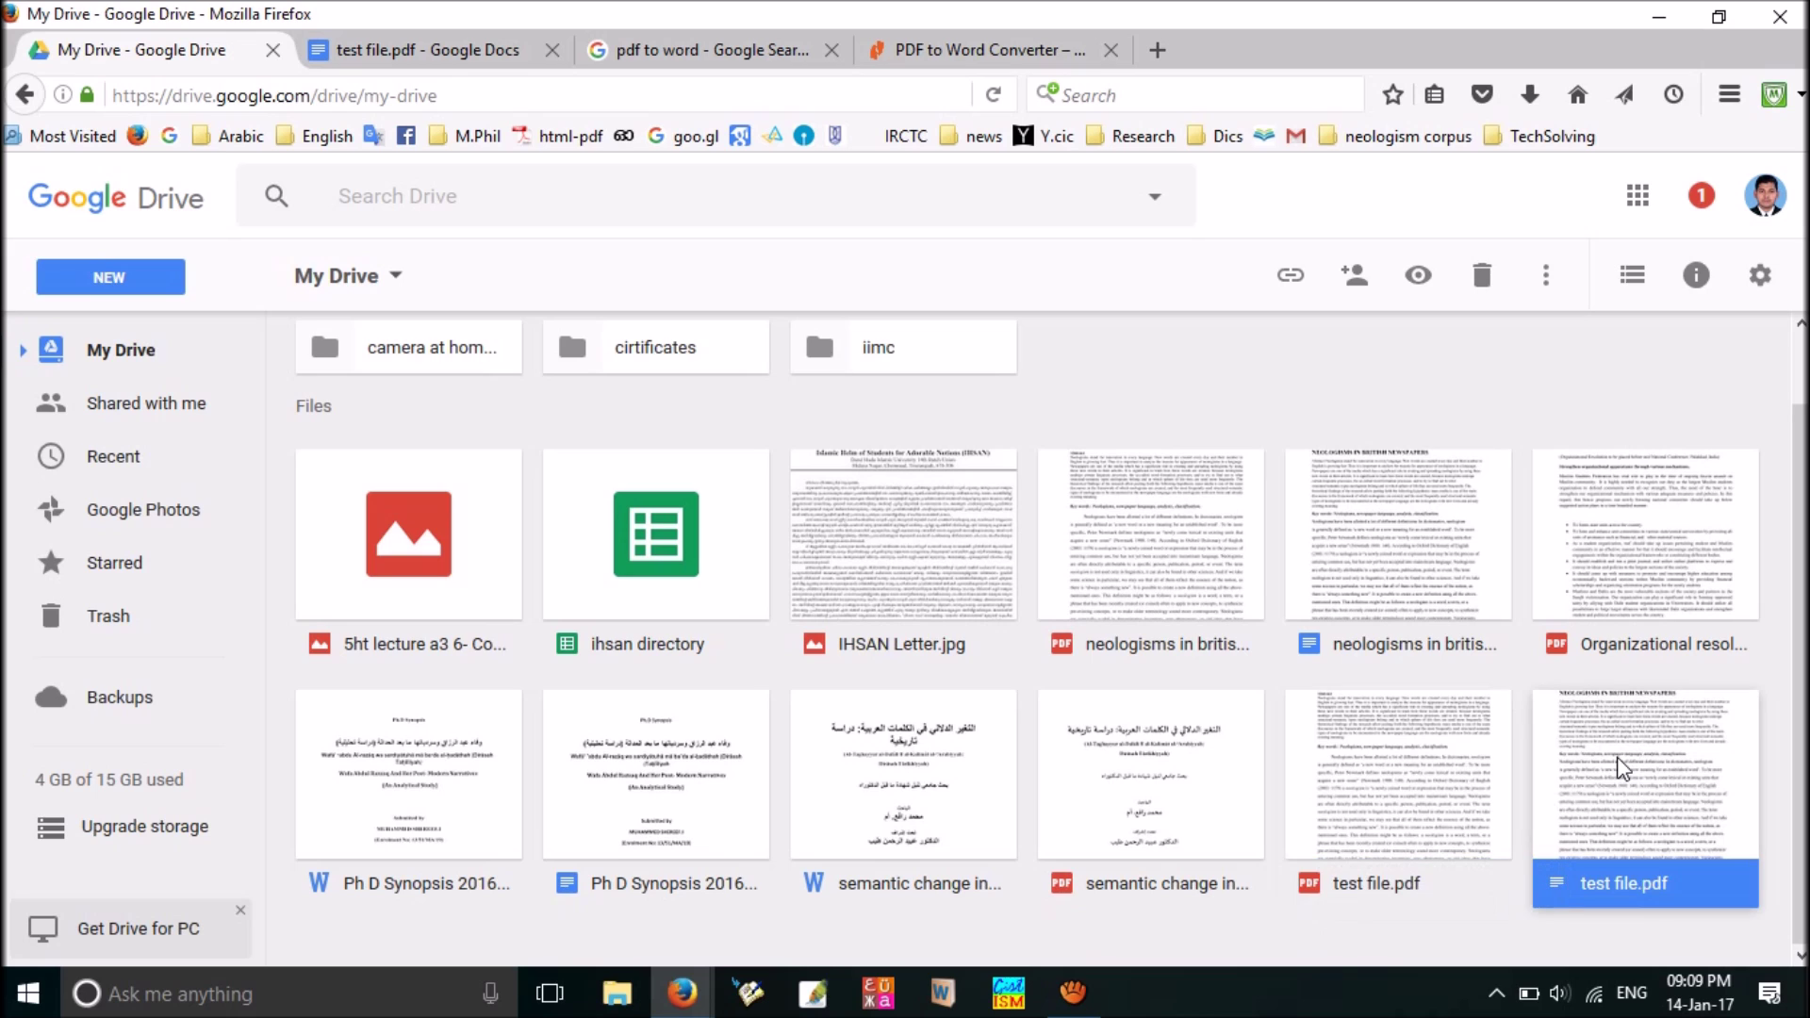
pyautogui.rightClick(1626, 888)
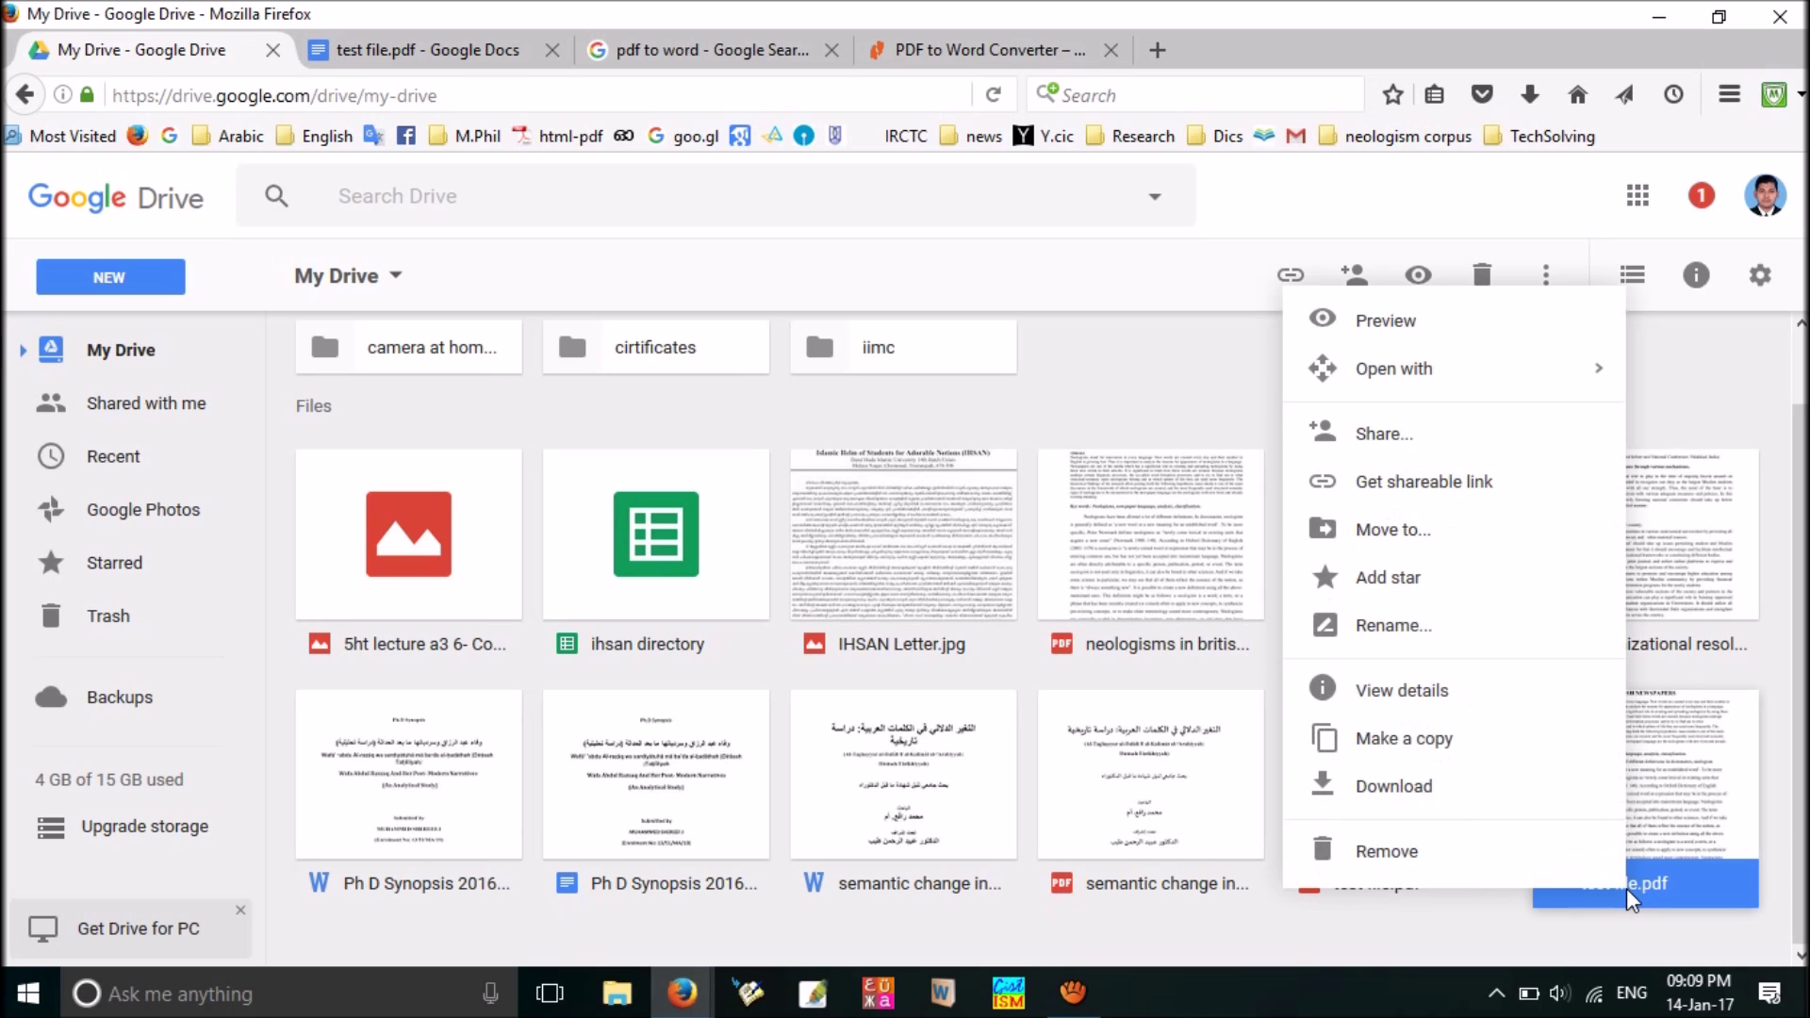
pyautogui.click(1412, 778)
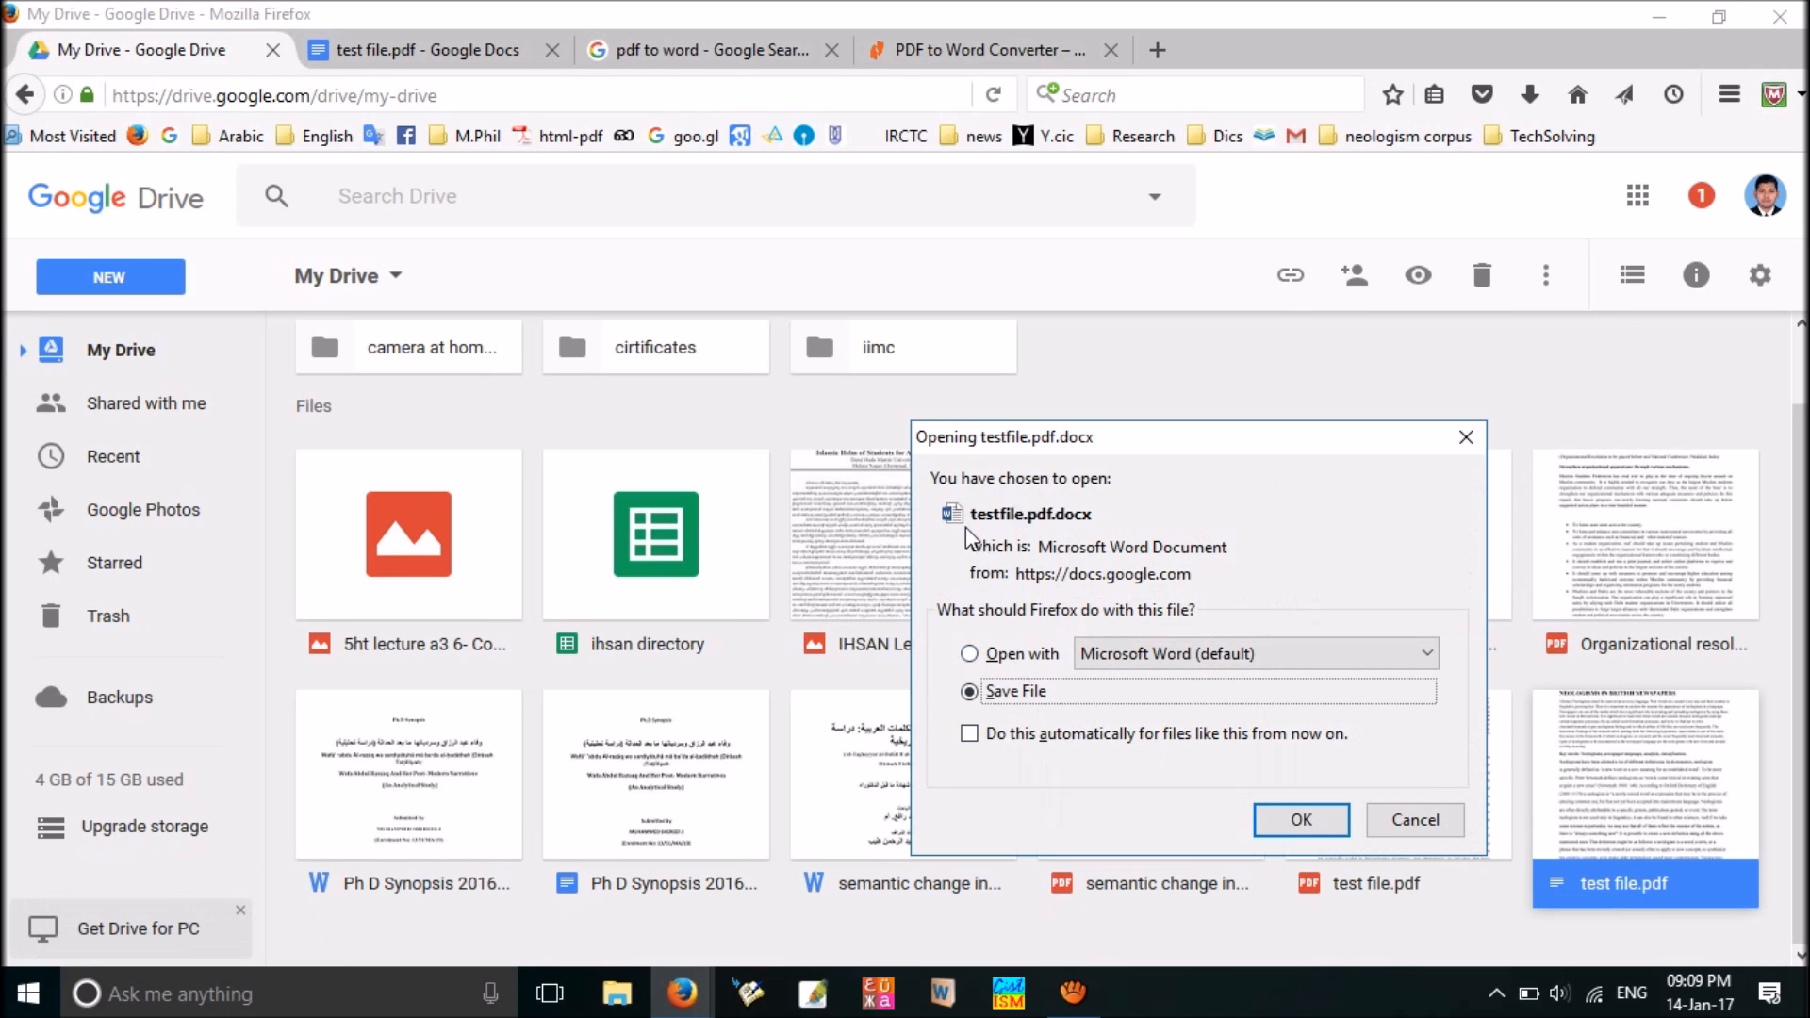
pyautogui.click(1300, 821)
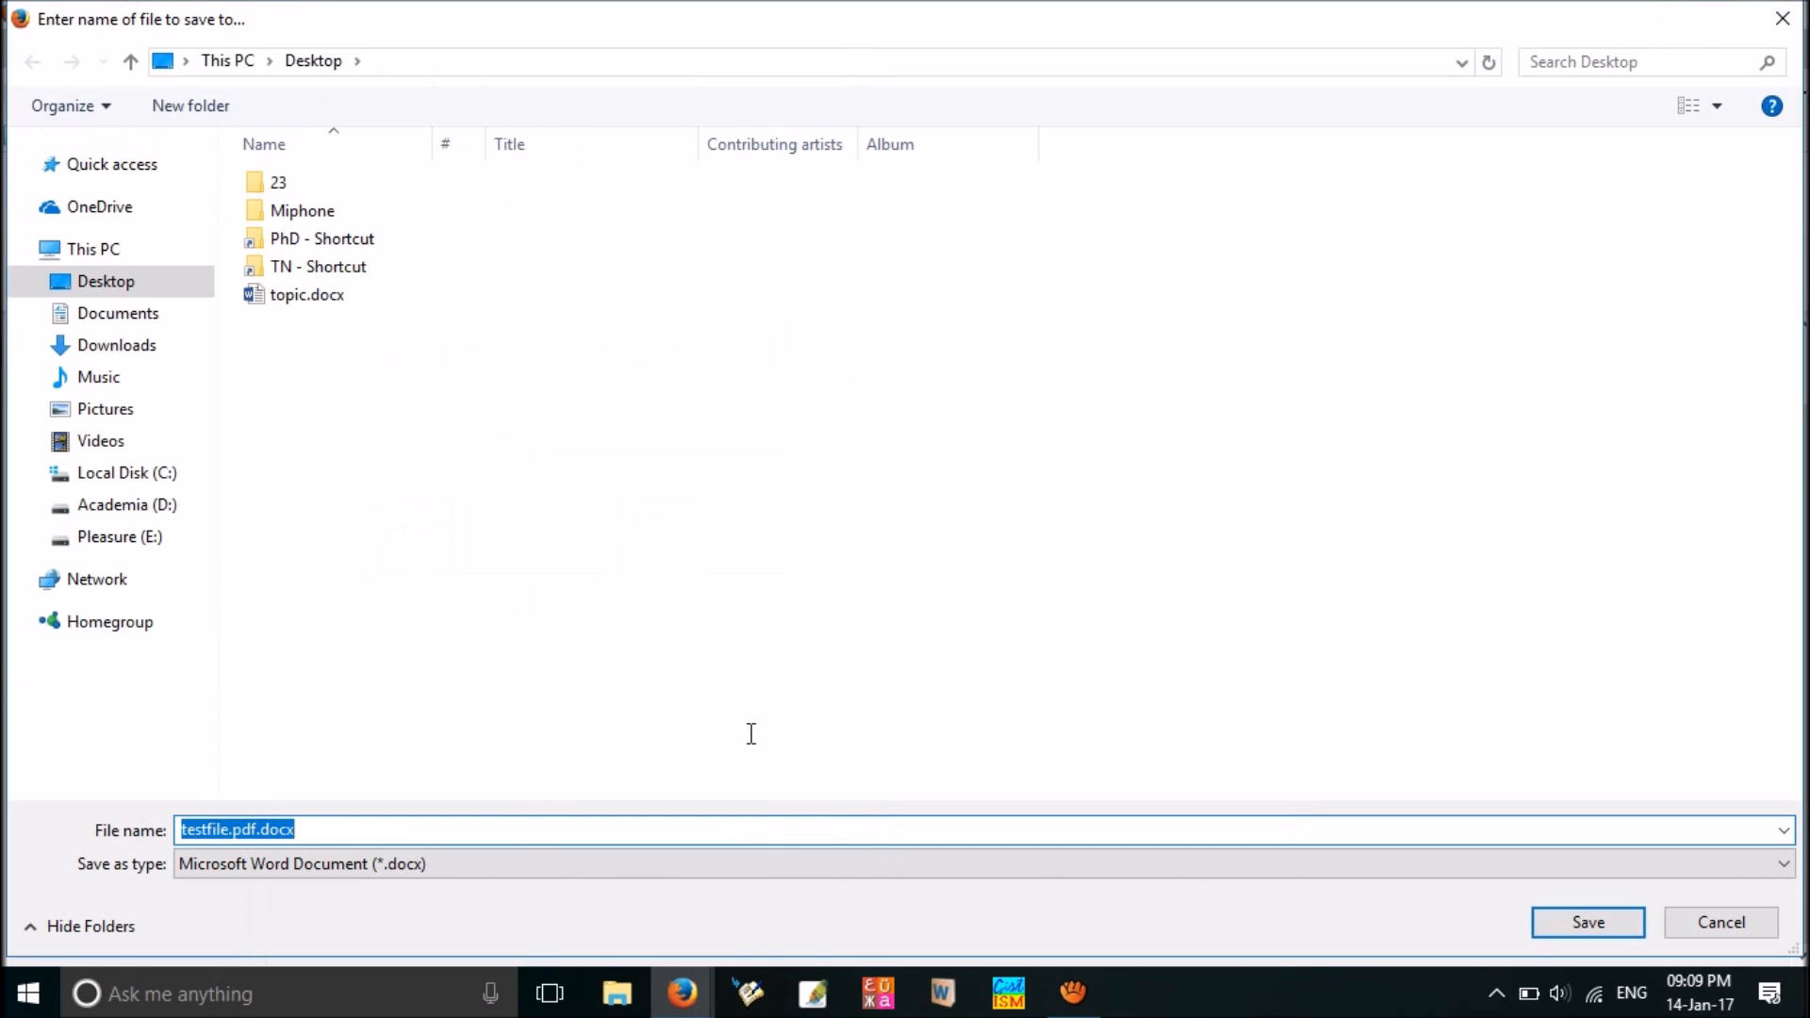
pyautogui.click(1587, 922)
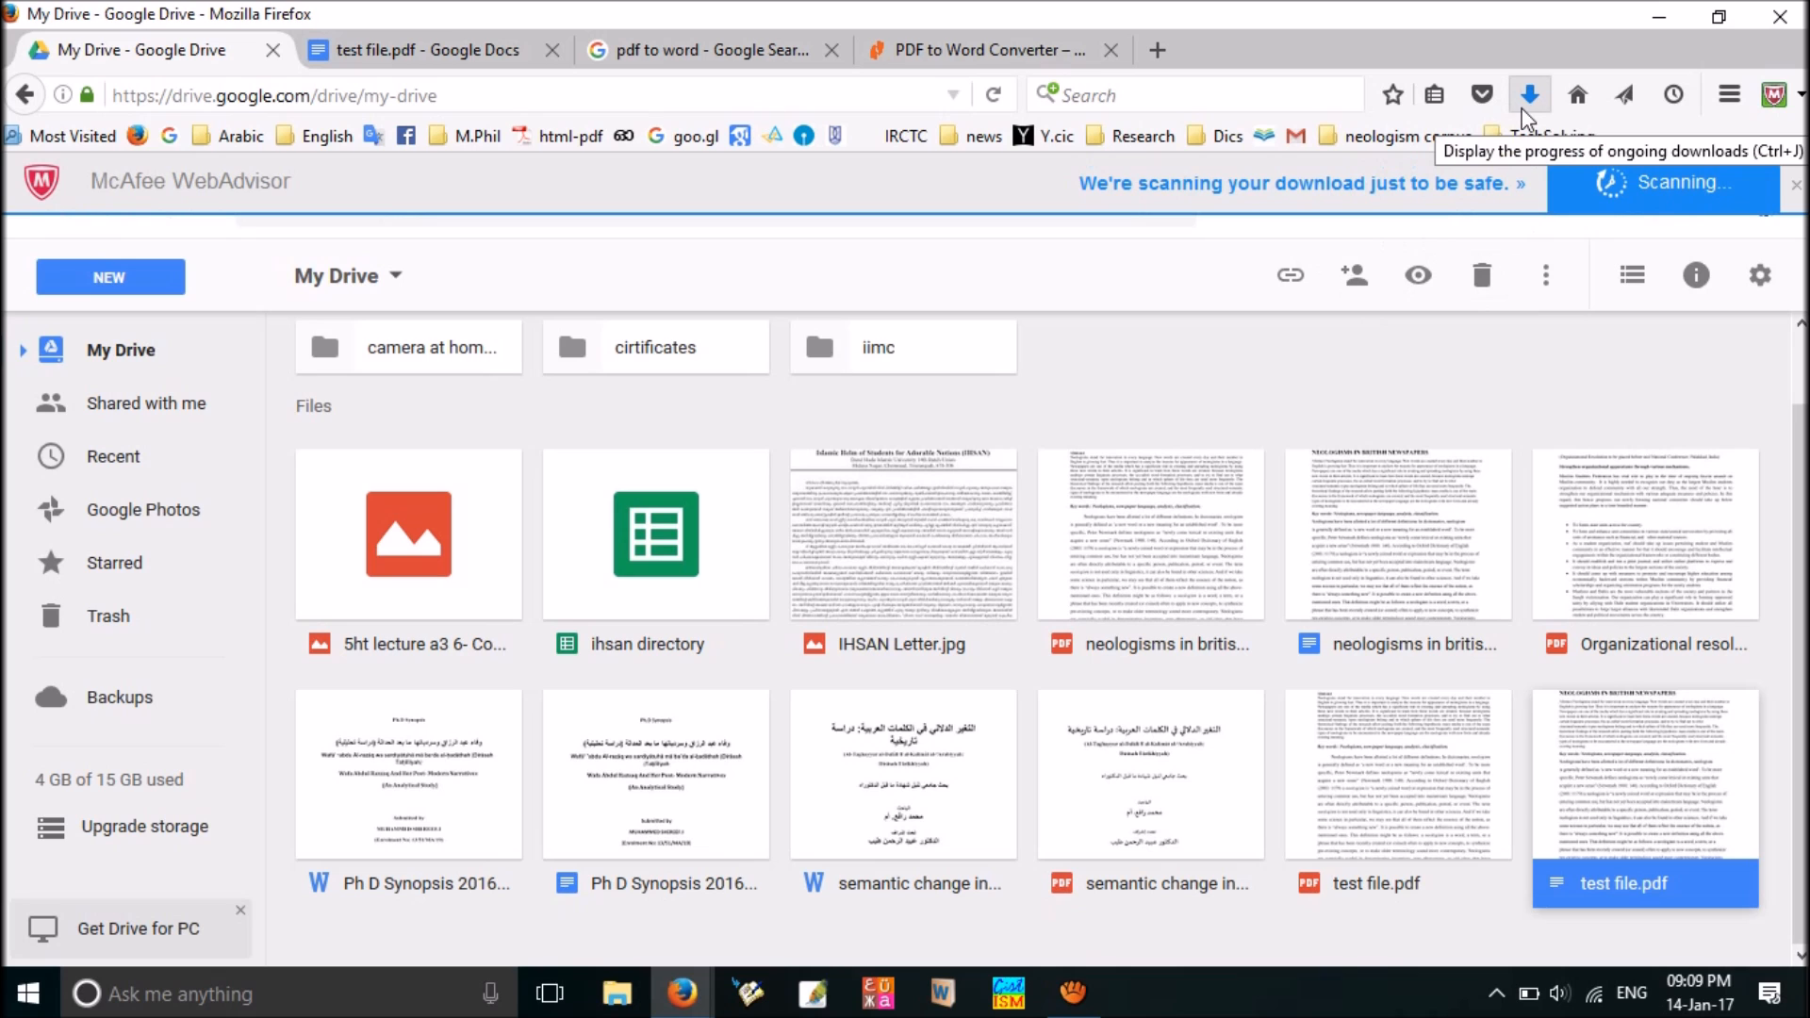
pyautogui.click(1658, 16)
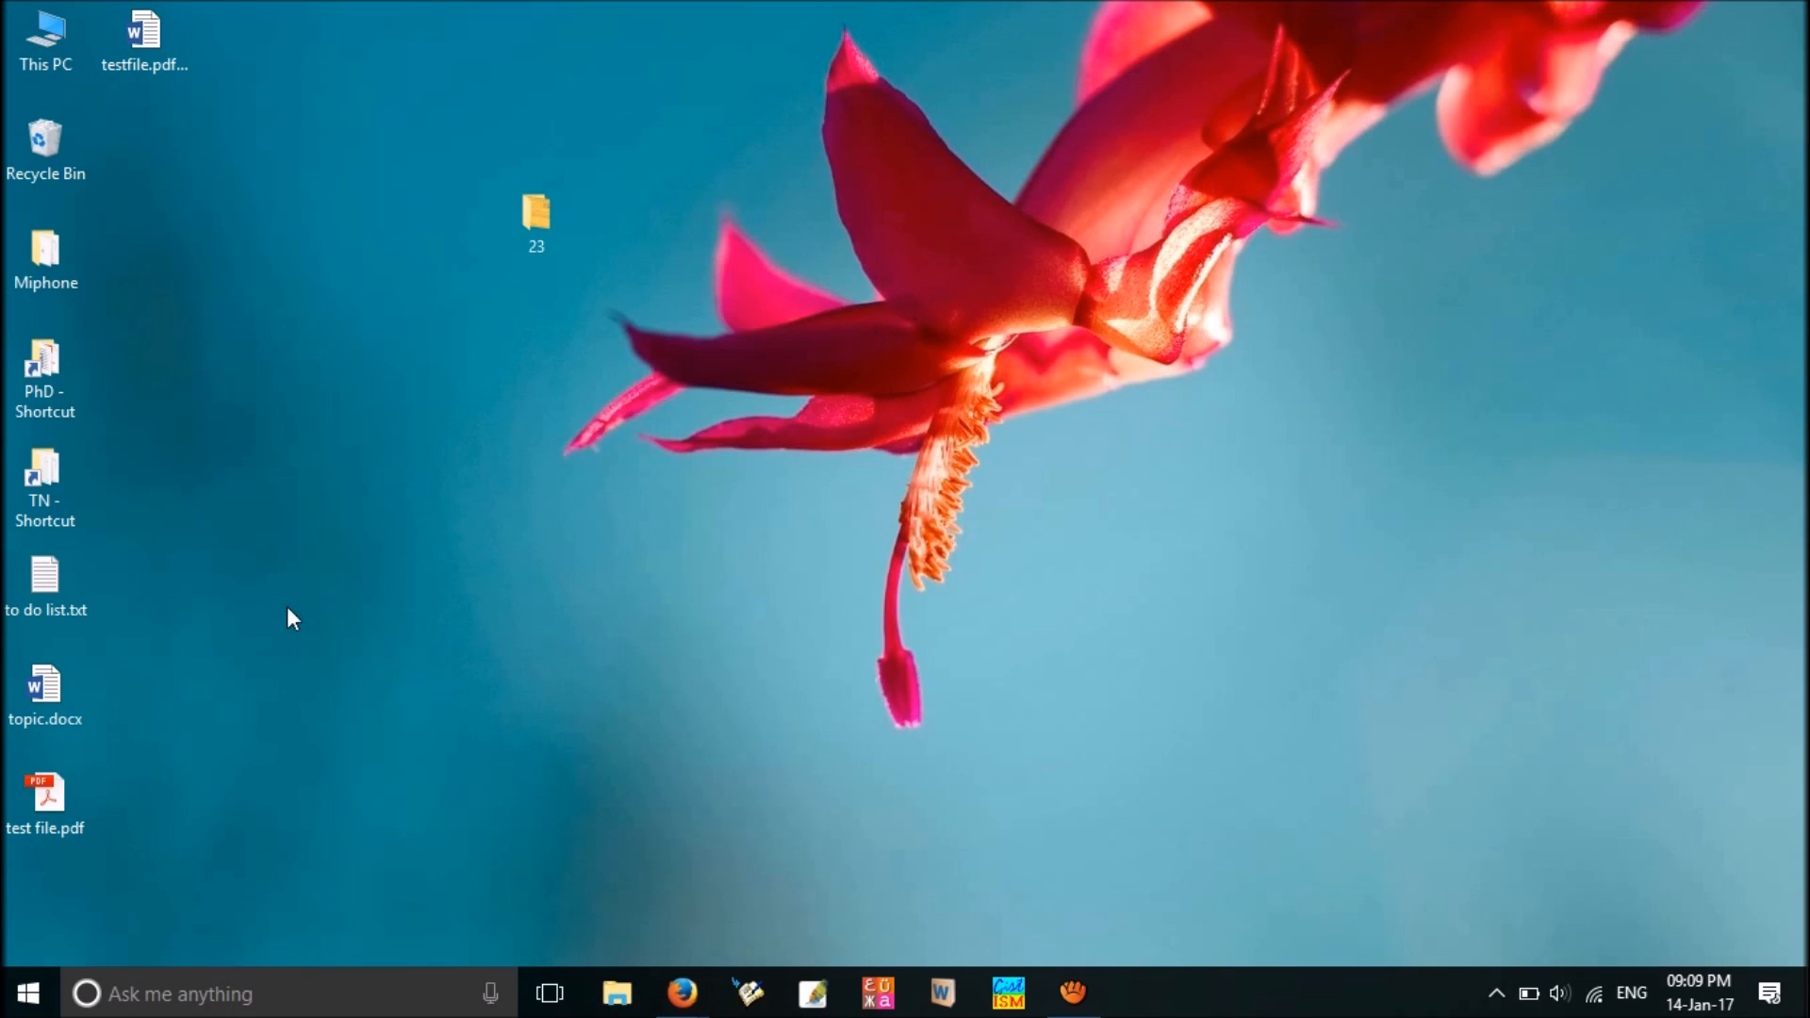
# Open testfile.pdf.docx from the desktop in Word.
pyautogui.doubleClick(148, 37)
pyautogui.write('of language change in general as the process of decay. Thus neologism was condemned on')
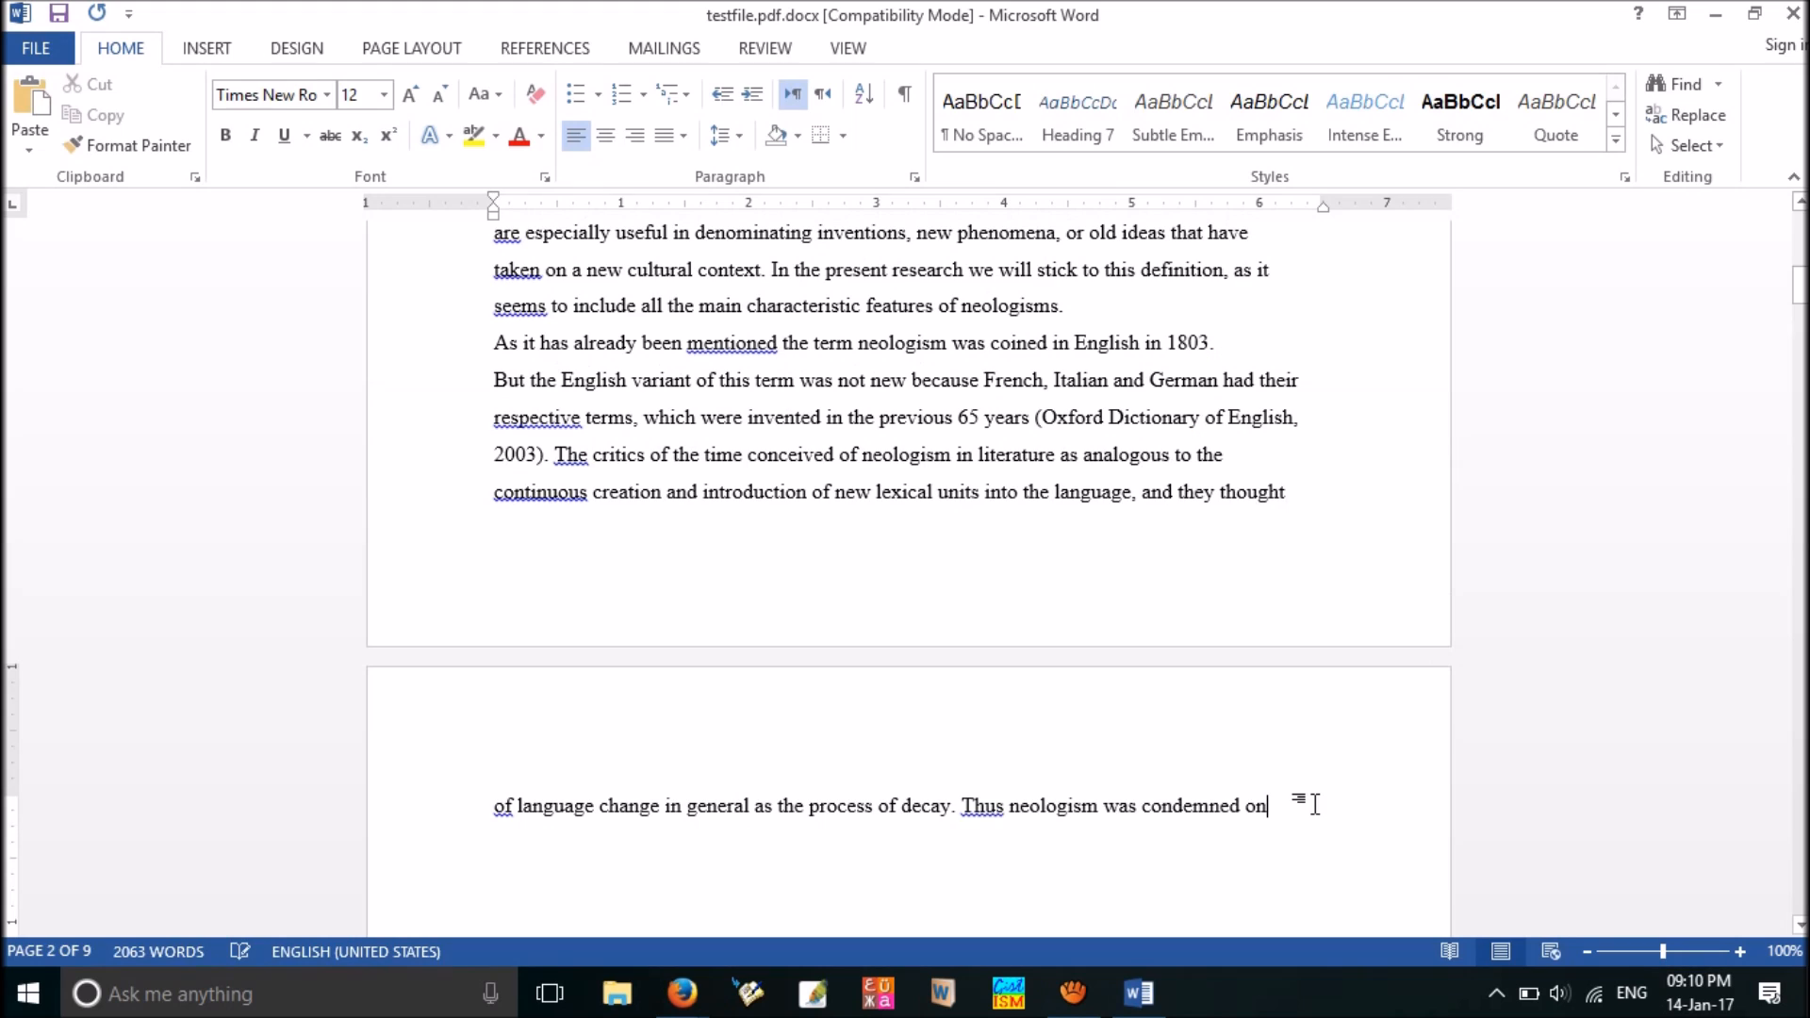
pyautogui.write('kdkkdkdk i')
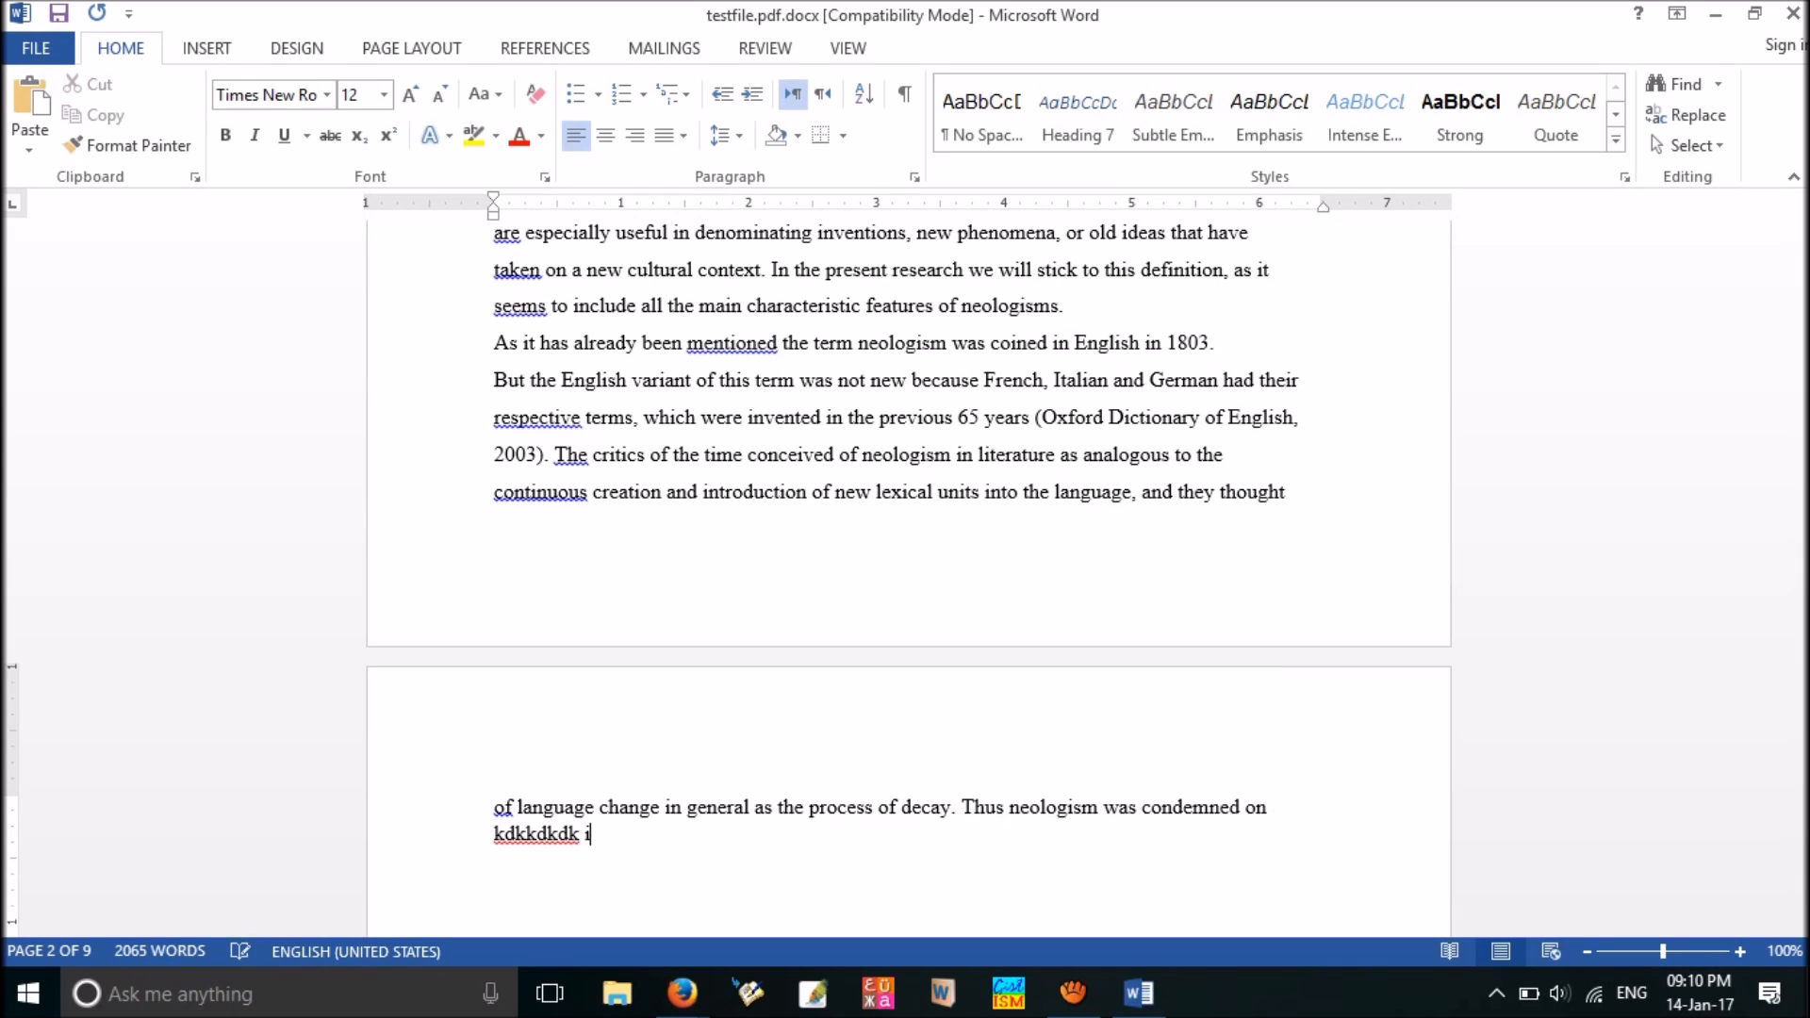